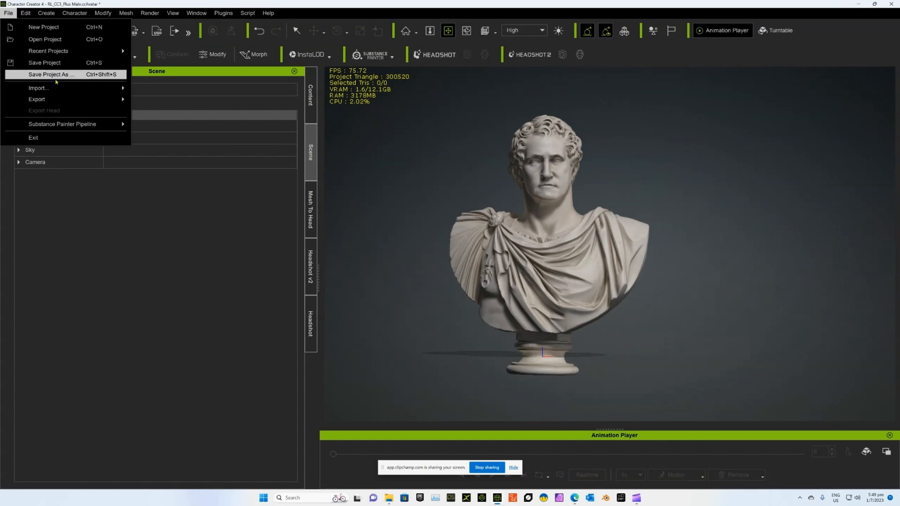
Step: Inspect the statue bust from the front and left views to check its placement and the direction the head faces
mouse_move(68, 90)
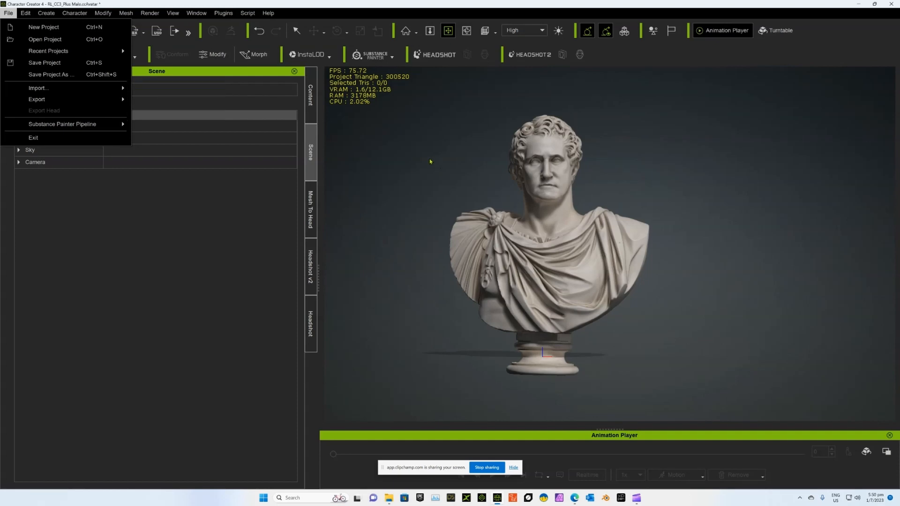
click(430, 161)
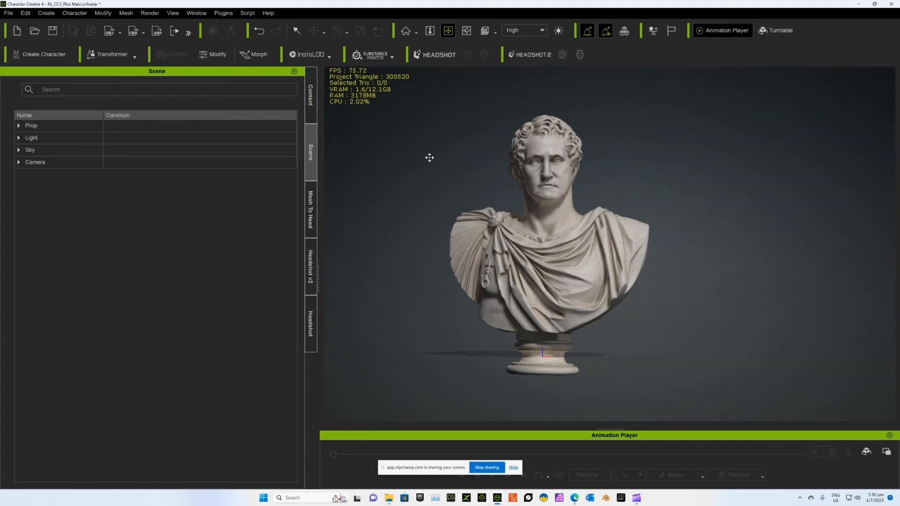
click(496, 34)
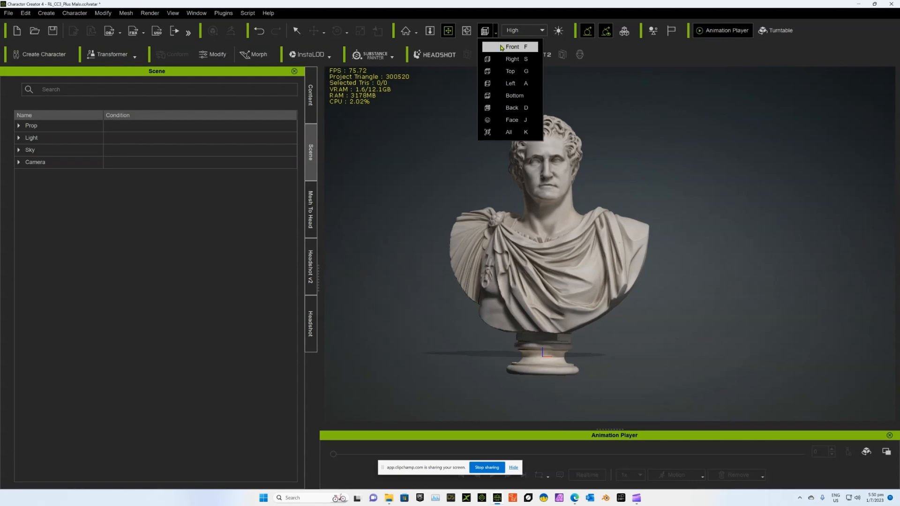
click(502, 47)
scroll(539, 179, up, 5)
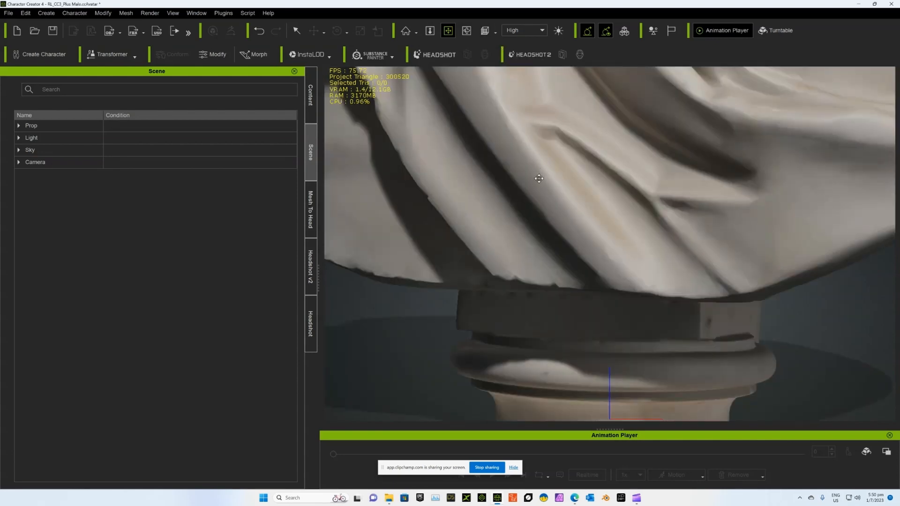
scroll(539, 178, down, 6)
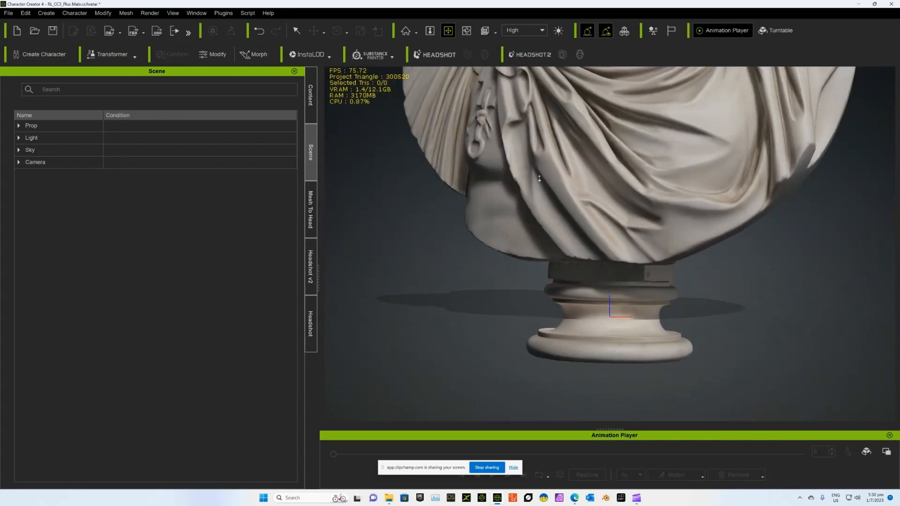
scroll(539, 179, down, 2)
middle_drag(548, 160, 513, 226)
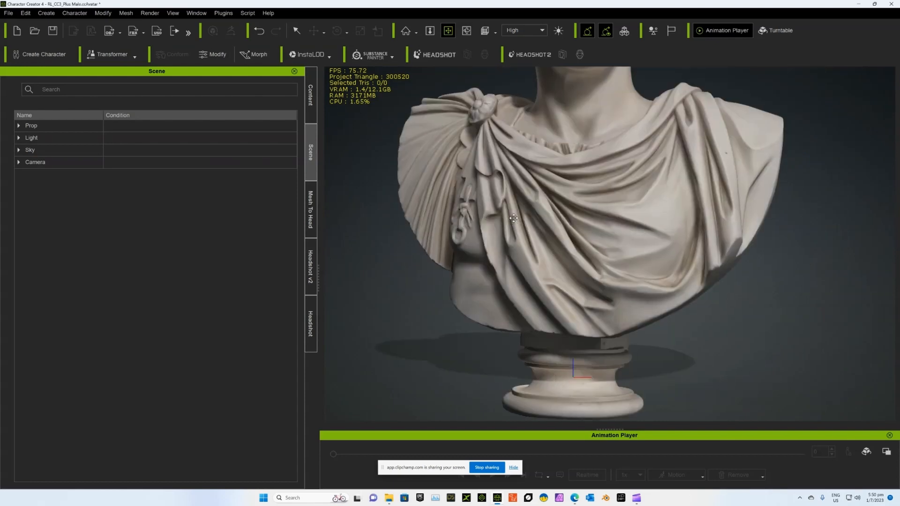
scroll(509, 245, down, 1)
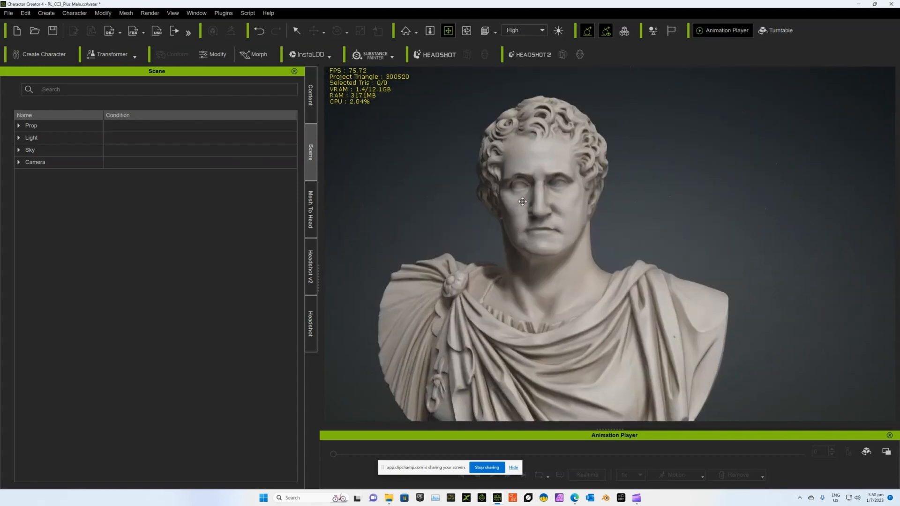
click(496, 32)
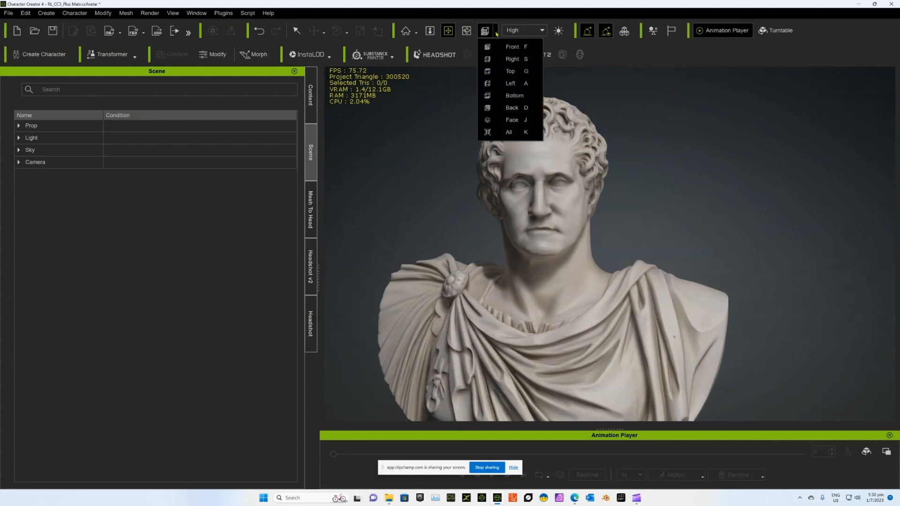
click(522, 84)
scroll(544, 112, down, 5)
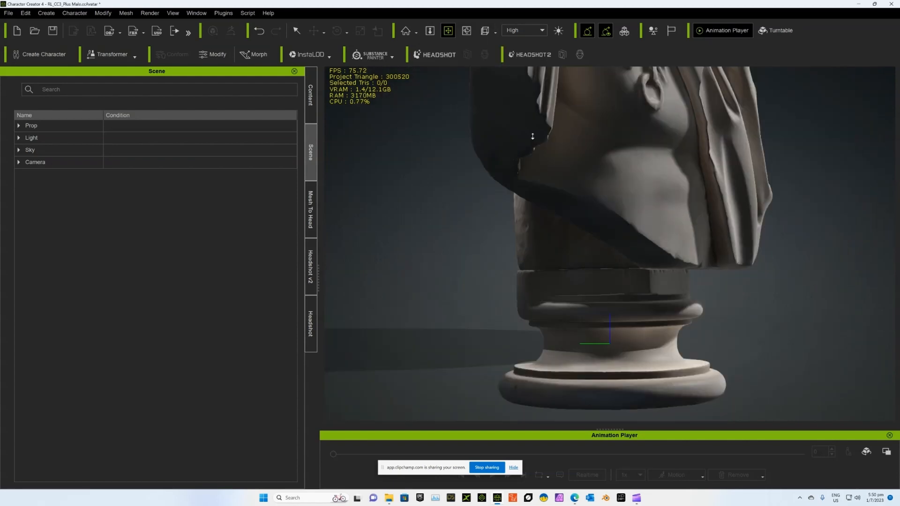
scroll(565, 111, down, 8)
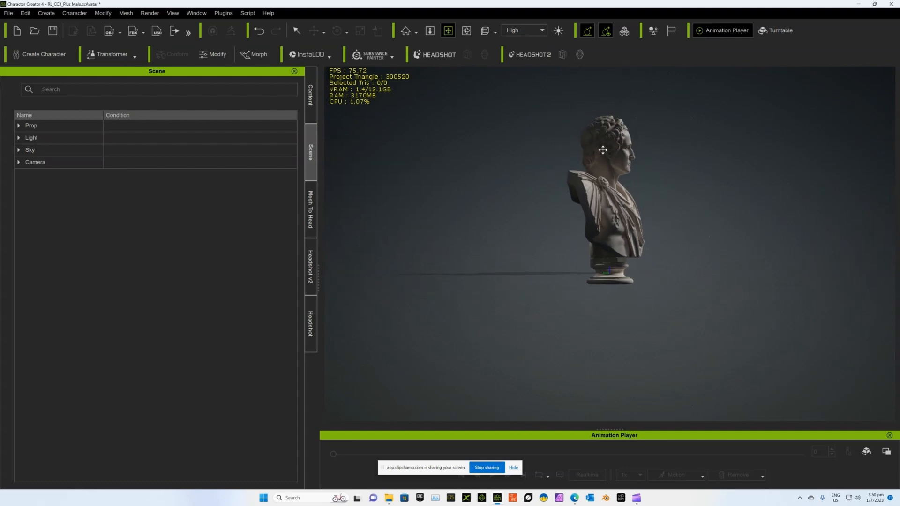
Step: Frame the whole bust from the front, select it, and start Headshot 2 head generation from the mesh
click(490, 32)
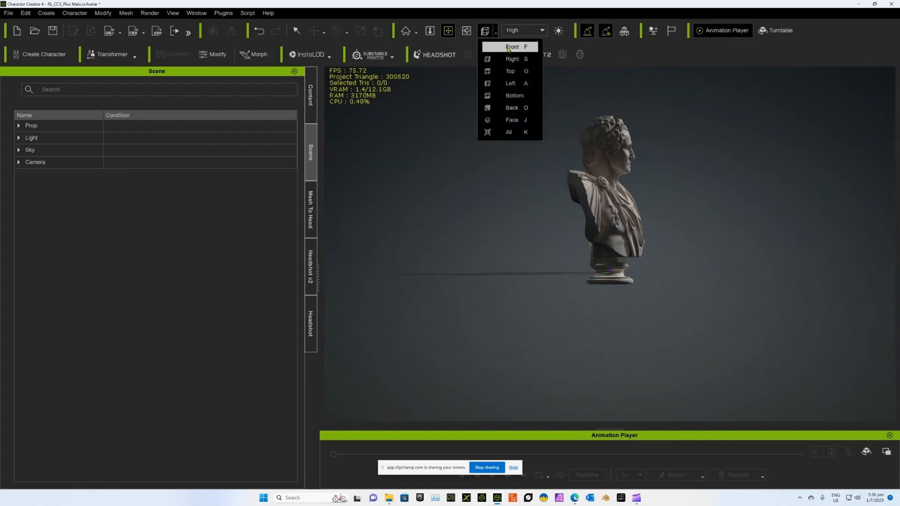
click(509, 50)
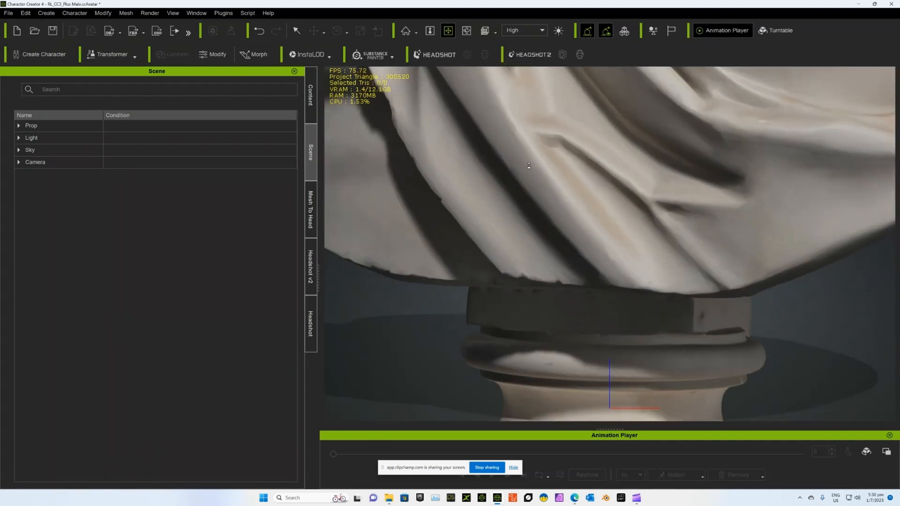
scroll(531, 163, down, 5)
middle_drag(531, 163, 533, 148)
scroll(533, 147, down, 5)
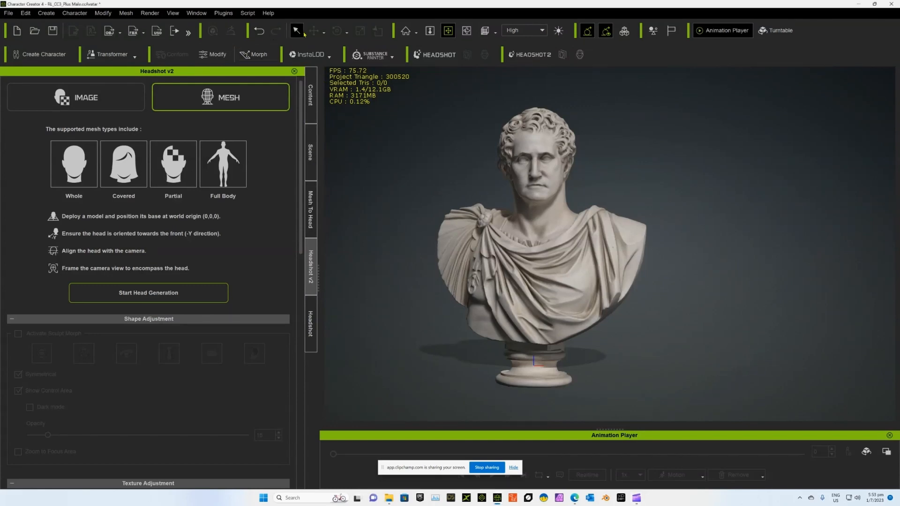
click(533, 240)
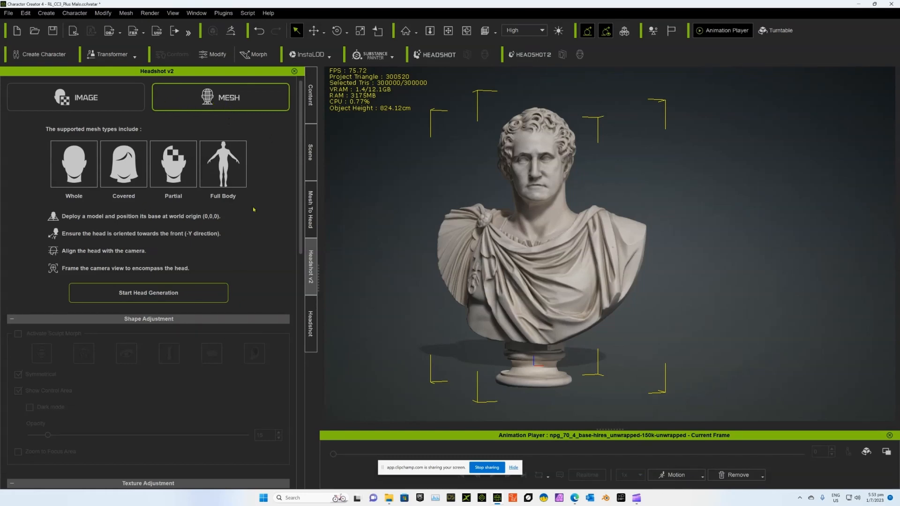
click(144, 294)
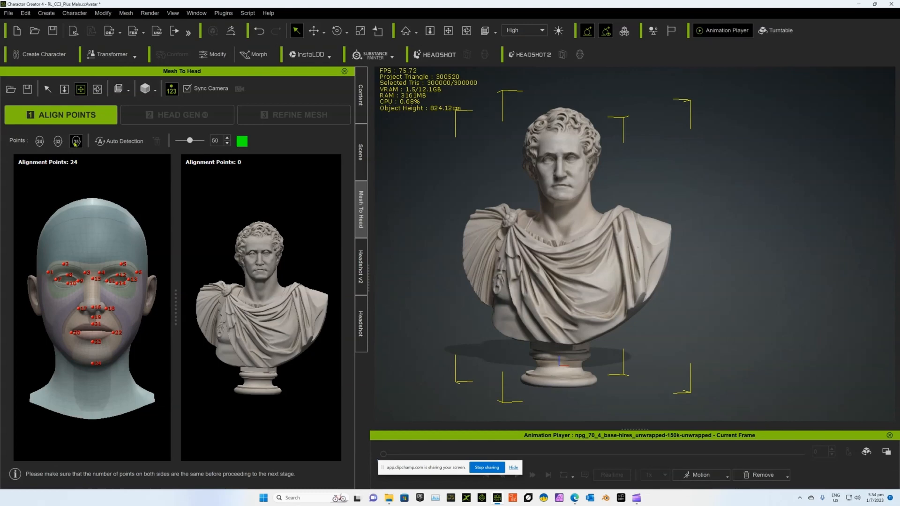
Step: Use the 35-point alignment set, auto-detect the points on the bust, and widen the Mesh To Head workspace
click(75, 142)
click(127, 142)
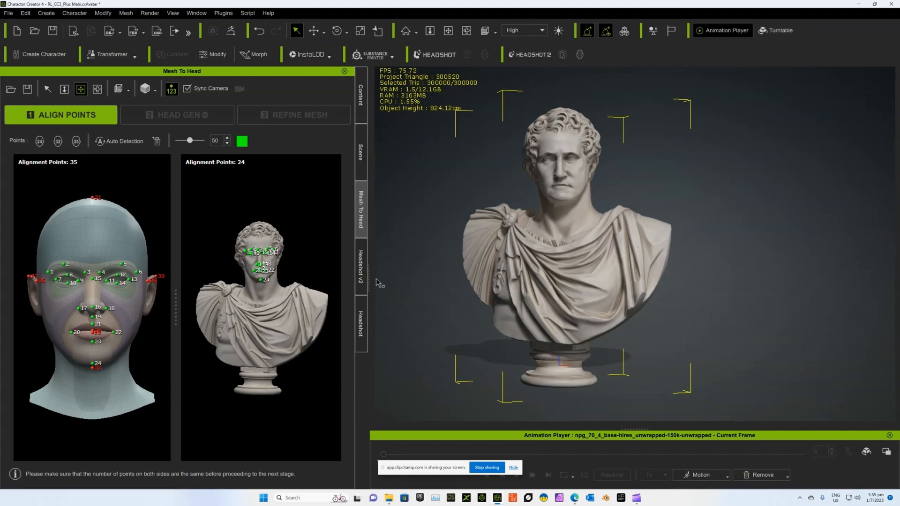
drag(369, 277, 534, 276)
scroll(469, 293, up, 5)
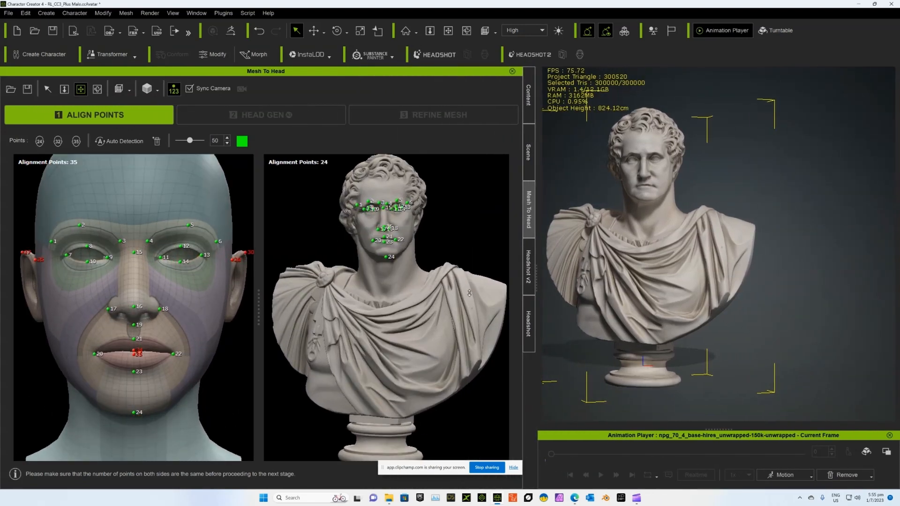
scroll(469, 293, up, 2)
drag(537, 277, 618, 271)
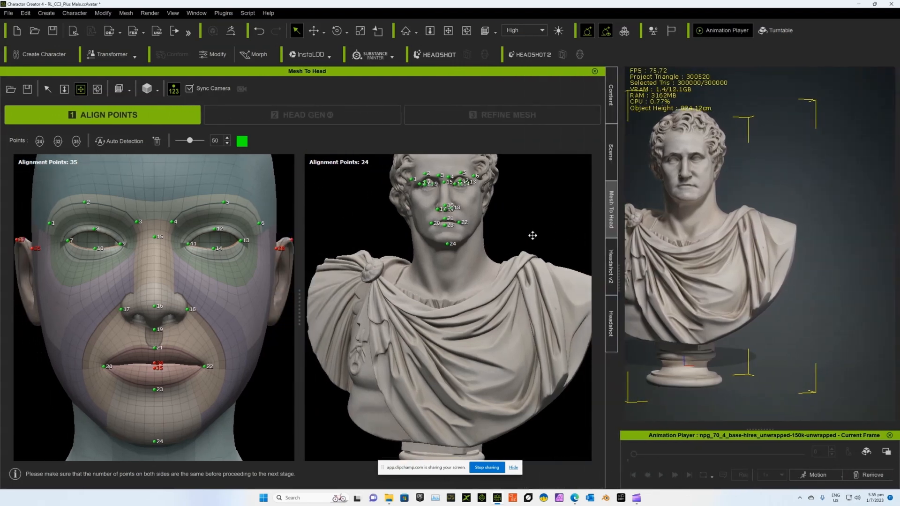
Step: Reposition the auto-detected alignment points around both of the bust's eyes to match the reference head
middle_drag(516, 215, 522, 262)
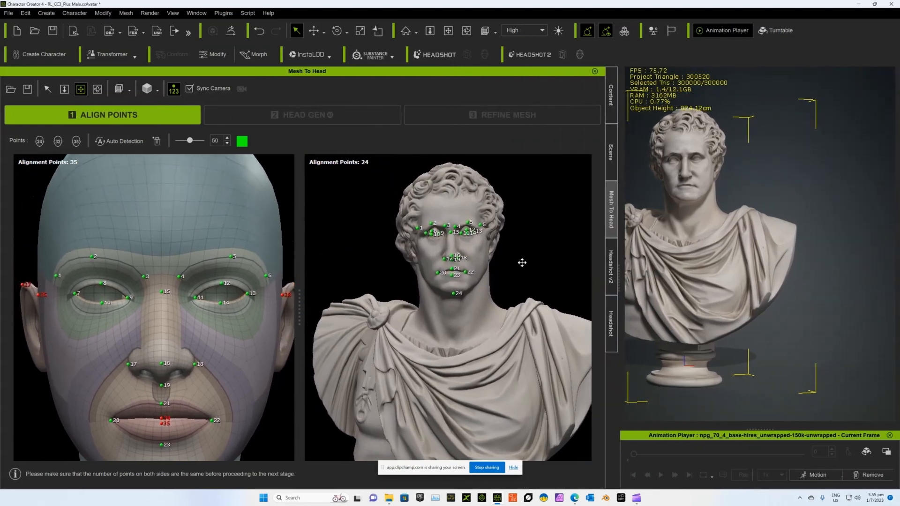
scroll(242, 289, up, 2)
scroll(243, 289, down, 2)
click(47, 89)
click(464, 228)
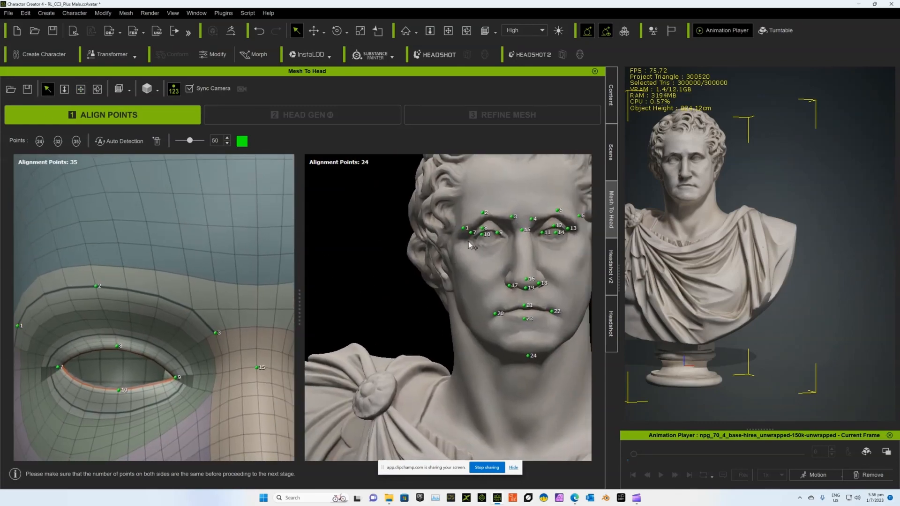
drag(472, 232, 475, 237)
mouse_move(486, 235)
mouse_down()
mouse_move(490, 244)
mouse_move(490, 230)
mouse_move(505, 236)
mouse_up()
mouse_move(514, 244)
middle_down()
mouse_move(497, 226)
mouse_move(447, 226)
mouse_move(361, 164)
mouse_move(370, 210)
middle_up()
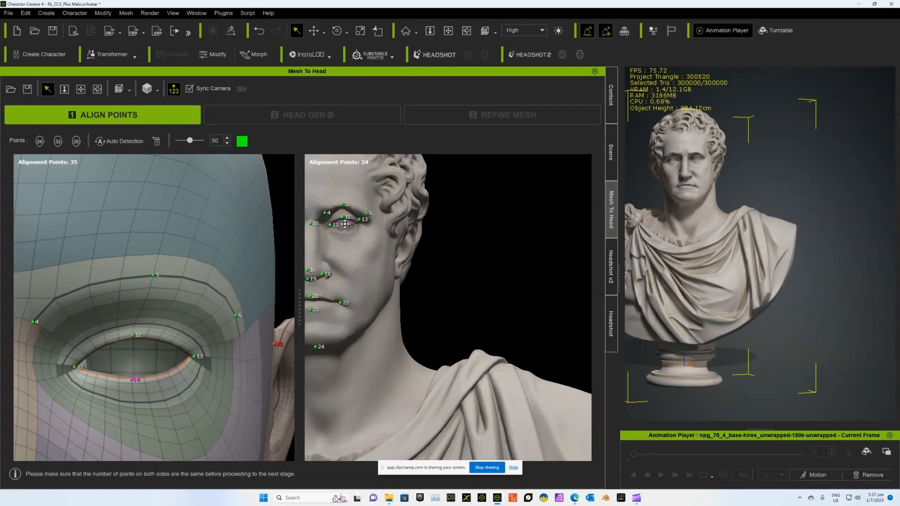
Step: Move alignment points 17 and 18 to the outer edges of the bust's nostrils and refine point 19 beneath the nose
middle_drag(50, 367, 170, 254)
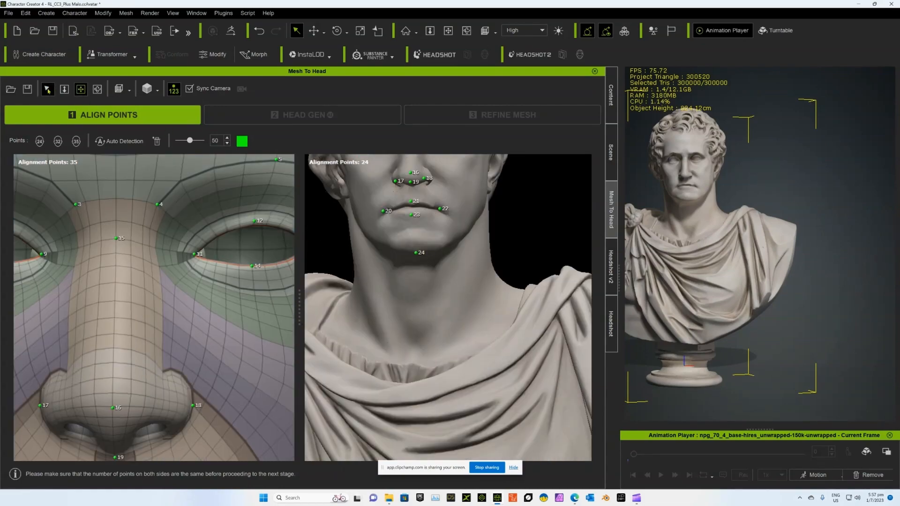
drag(395, 182, 392, 177)
drag(423, 179, 431, 177)
drag(411, 183, 412, 173)
scroll(403, 211, down, 5)
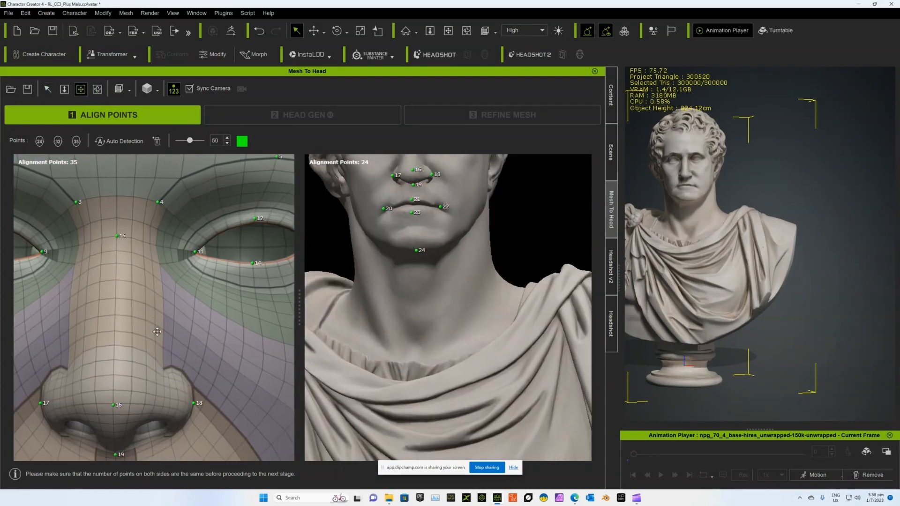
Step: Place alignment points 25 to 30 around both of the bust's ears, matching their positions on the reference head
scroll(358, 304, up, 3)
scroll(427, 252, down, 1)
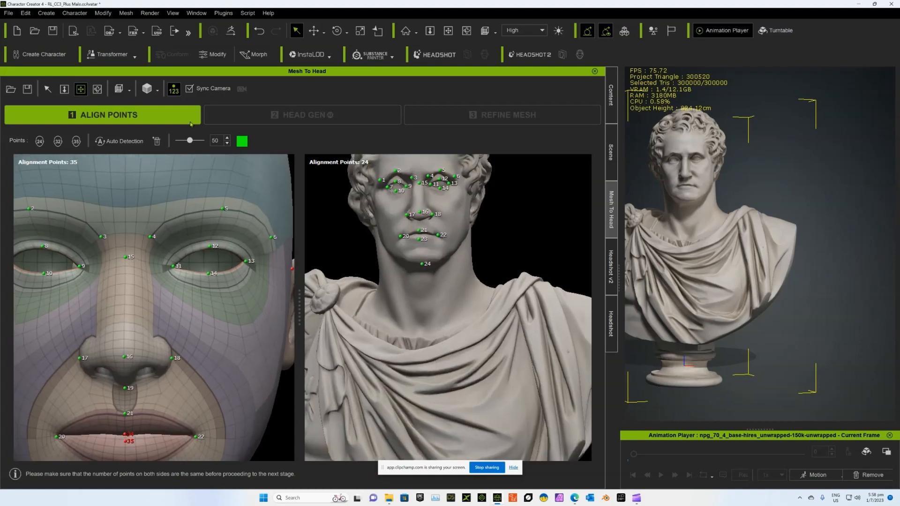
scroll(405, 244, up, 1)
click(417, 240)
scroll(417, 239, down, 2)
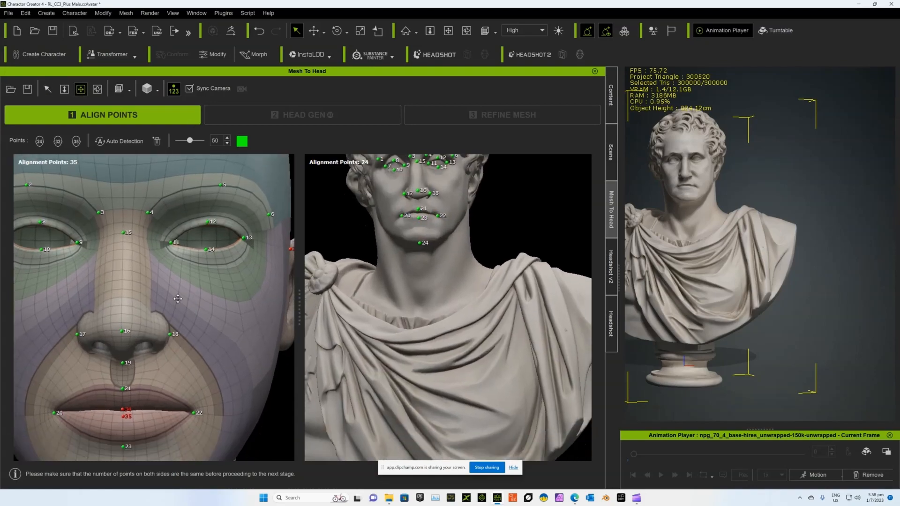
right_drag(417, 239, 446, 273)
scroll(399, 237, up, 6)
scroll(399, 236, down, 5)
middle_drag(447, 273, 471, 264)
scroll(472, 263, up, 3)
right_drag(472, 263, 488, 257)
scroll(488, 257, up, 2)
middle_drag(160, 257, 117, 277)
mouse_move(448, 237)
middle_down()
mouse_move(443, 196)
mouse_move(457, 245)
middle_up()
click(444, 196)
scroll(452, 234, up, 5)
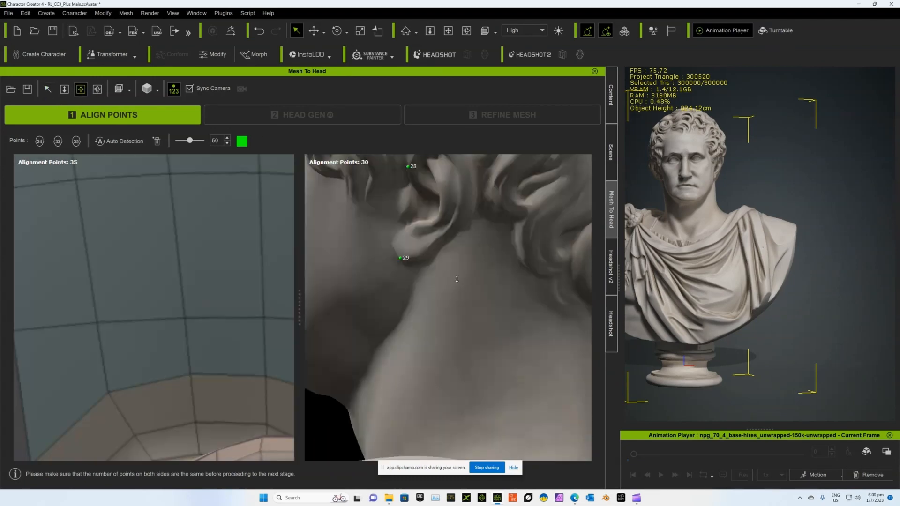
click(511, 221)
scroll(455, 337, down, 5)
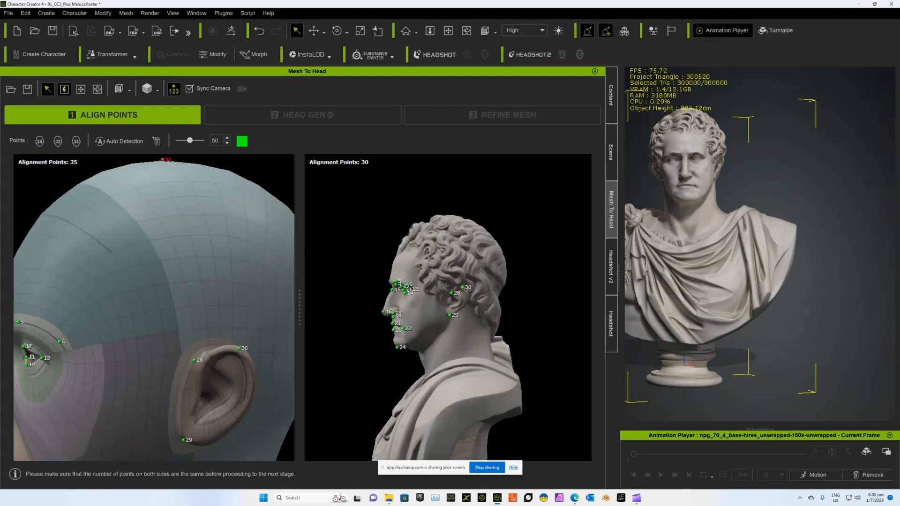
Step: Place alignment point 31 on the crown of the bust's head
right_drag(455, 337, 440, 328)
middle_drag(441, 328, 435, 259)
scroll(435, 259, down, 3)
click(455, 241)
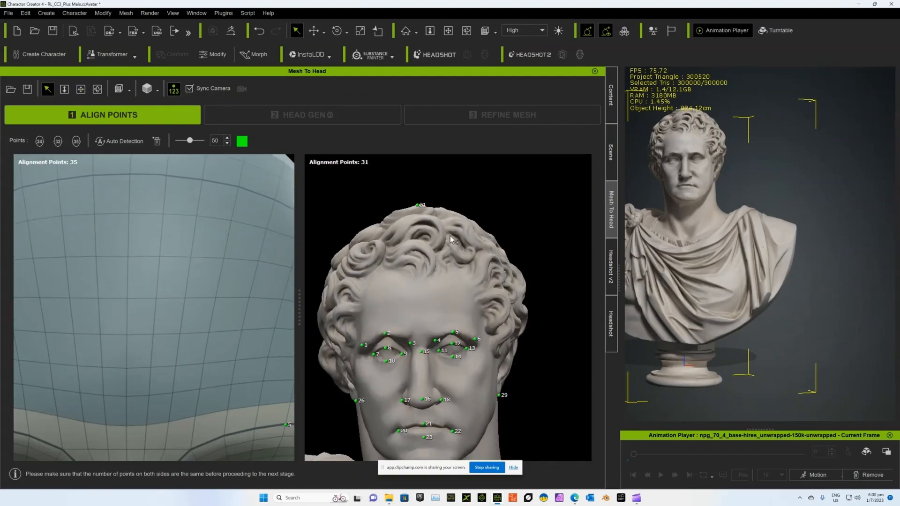
Step: Place alignment point 32 at the middle of the back of the bust's head, as on the reference head
right_drag(454, 240, 457, 345)
scroll(458, 345, down, 3)
click(457, 344)
scroll(499, 303, down, 3)
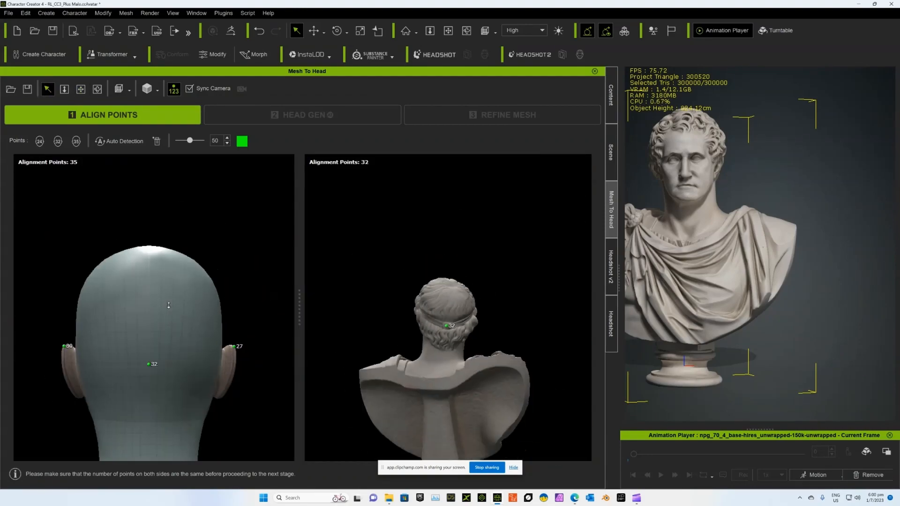
Step: Place alignment point 33 under the bust's chin, where the jaw meets the neck
click(47, 89)
scroll(182, 347, up, 10)
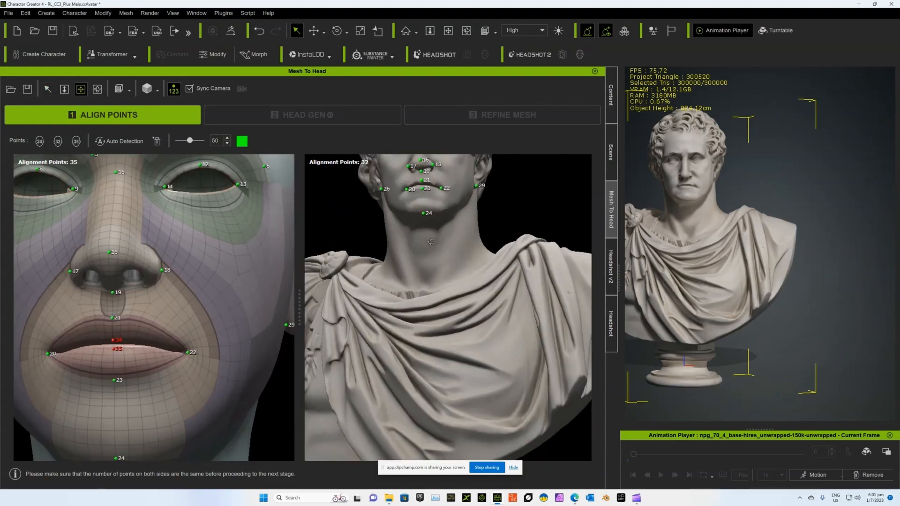
click(82, 90)
click(81, 90)
scroll(384, 225, down, 10)
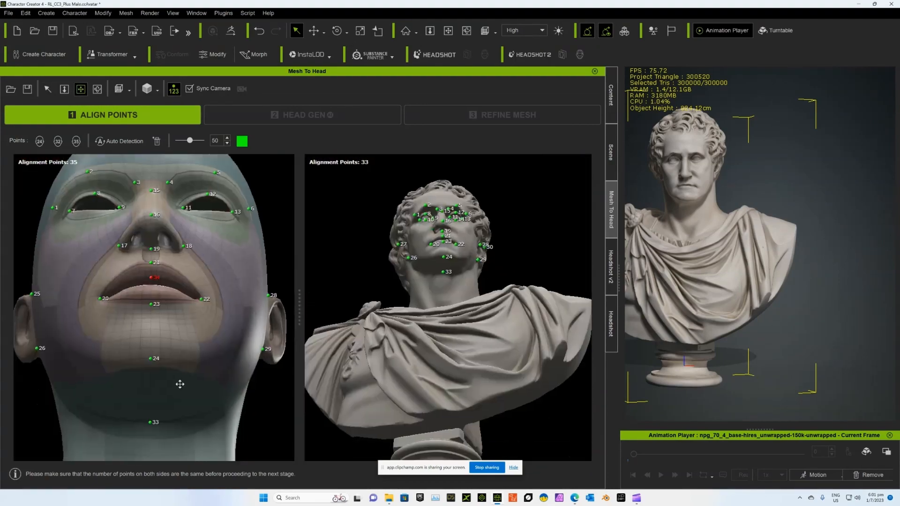
Step: Place alignment points 34 and 35 on the inner edges of the bust's upper and lower lips
right_drag(384, 224, 421, 225)
scroll(384, 224, up, 10)
scroll(385, 225, down, 10)
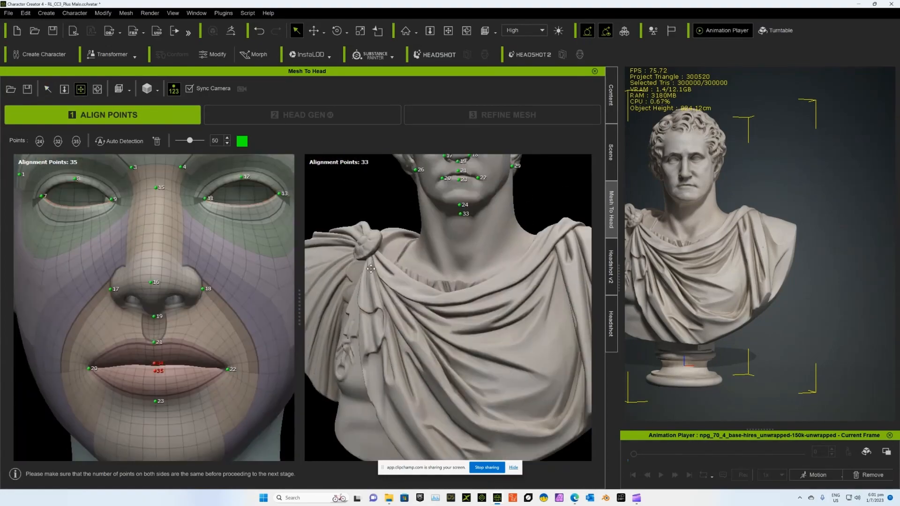
scroll(371, 269, up, 10)
click(48, 89)
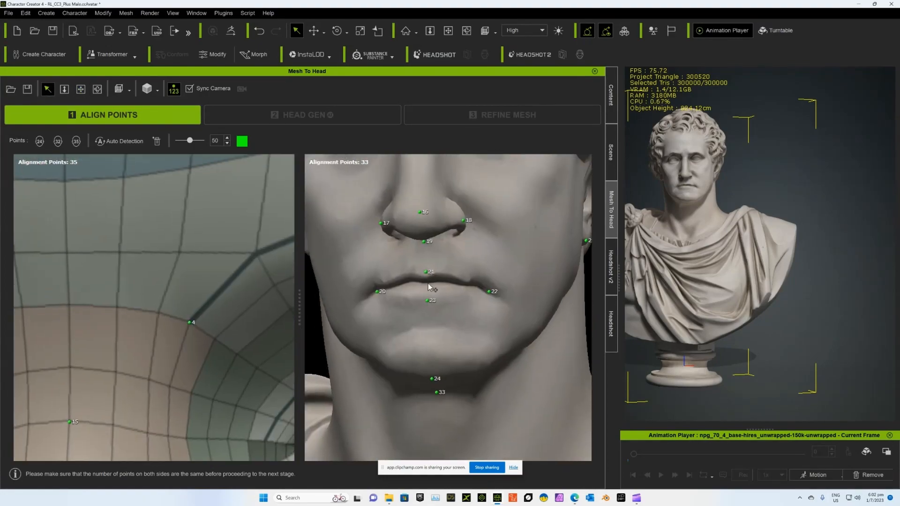
click(426, 280)
click(425, 288)
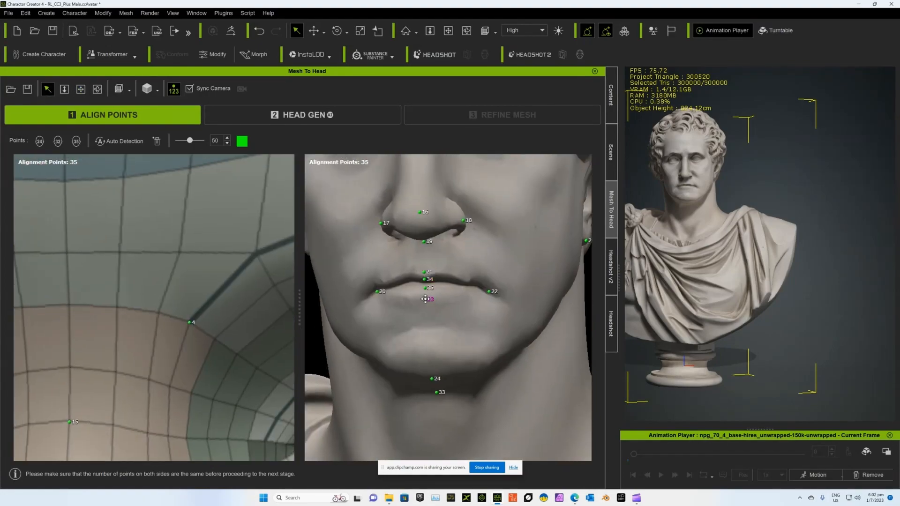
scroll(448, 297, down, 5)
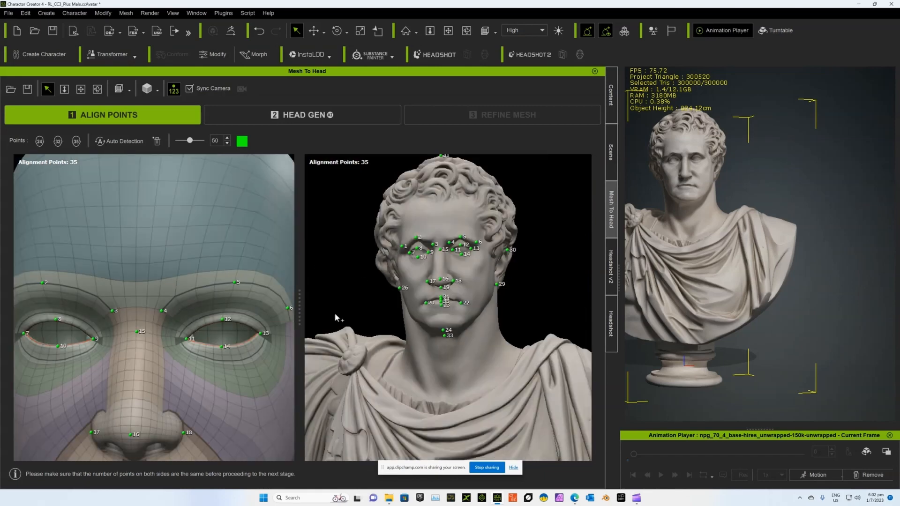
Step: Generate the head from the 35 alignment points placed on the bust
scroll(335, 316, down, 5)
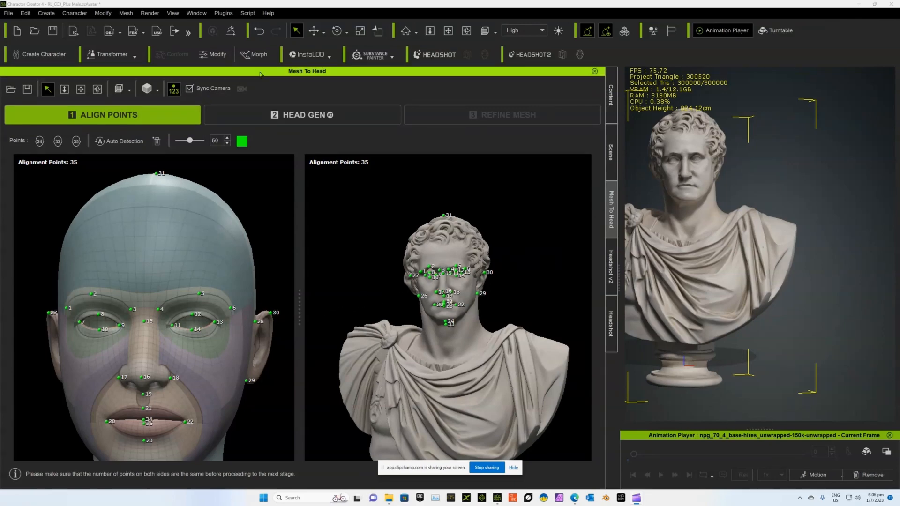
click(448, 30)
drag(730, 300, 730, 267)
middle_drag(729, 267, 709, 260)
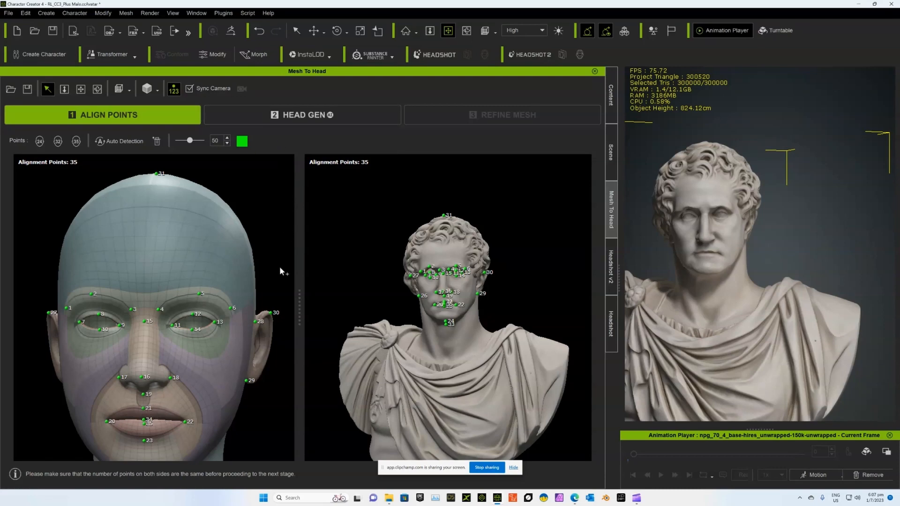
click(302, 120)
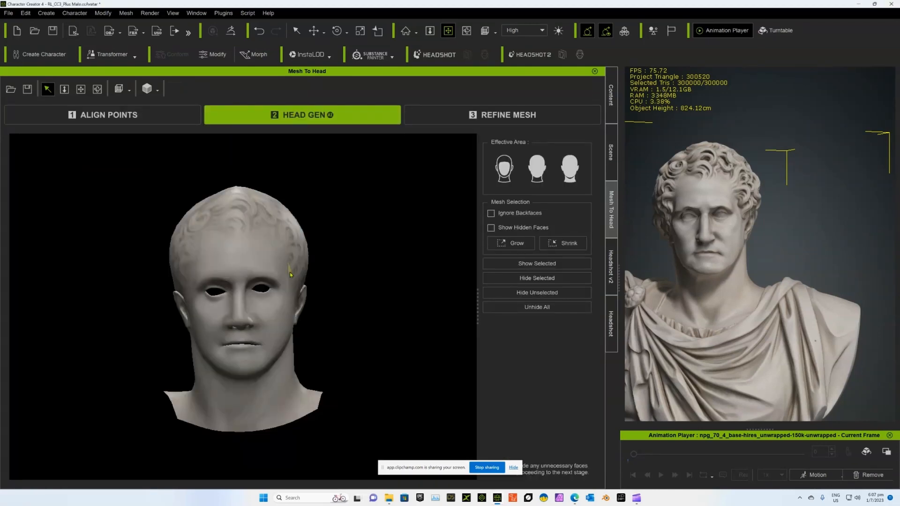
Step: Examine the generated head from the front, the side with its ear, and the back of the skull
click(81, 89)
scroll(231, 319, up, 3)
scroll(233, 306, down, 2)
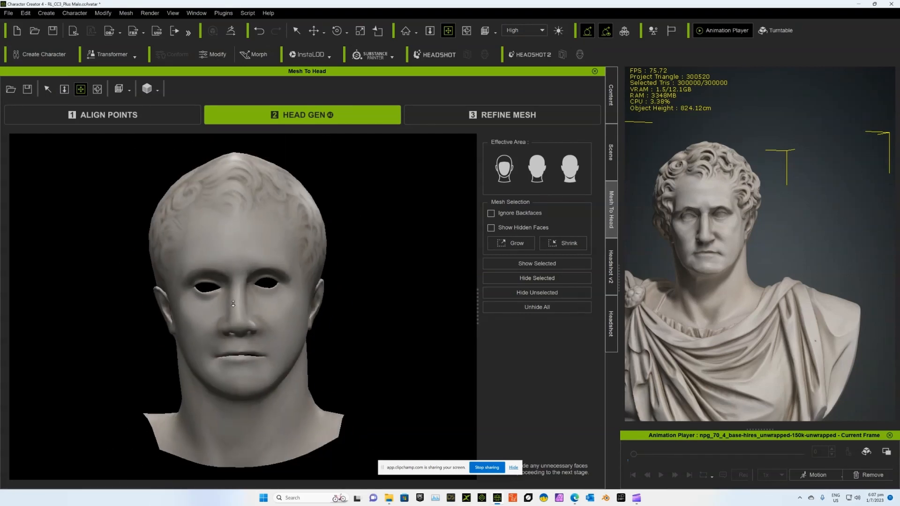
drag(233, 301, 390, 314)
drag(199, 271, 348, 288)
scroll(259, 287, up, 5)
scroll(195, 279, up, 3)
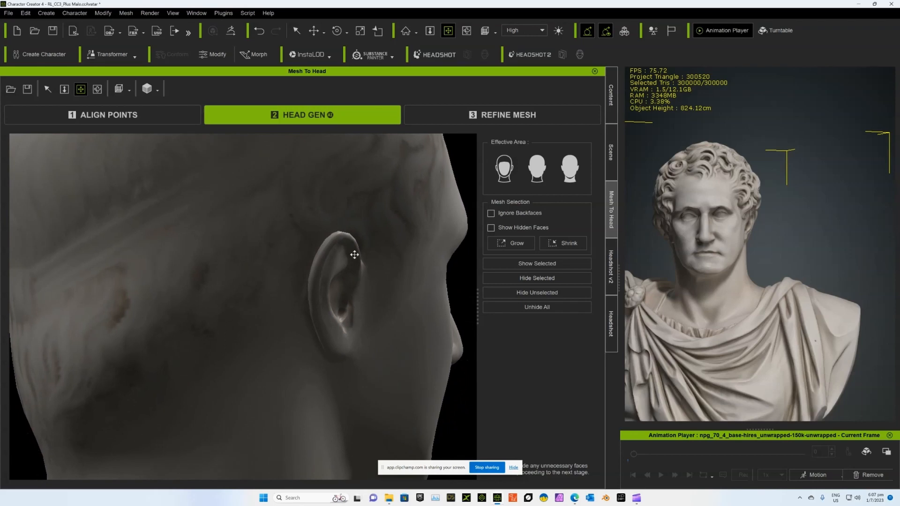
scroll(223, 257, down, 3)
drag(223, 257, 323, 328)
scroll(309, 326, down, 2)
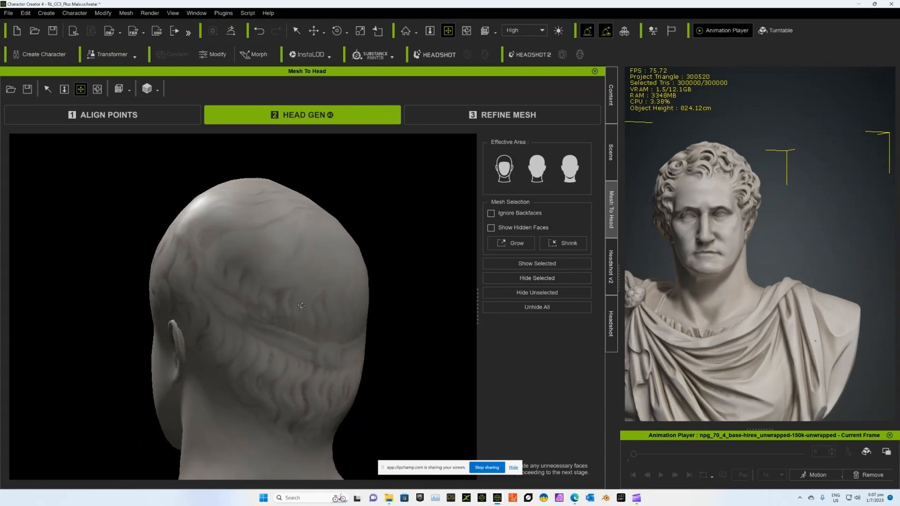
scroll(270, 342, up, 2)
drag(246, 345, 251, 376)
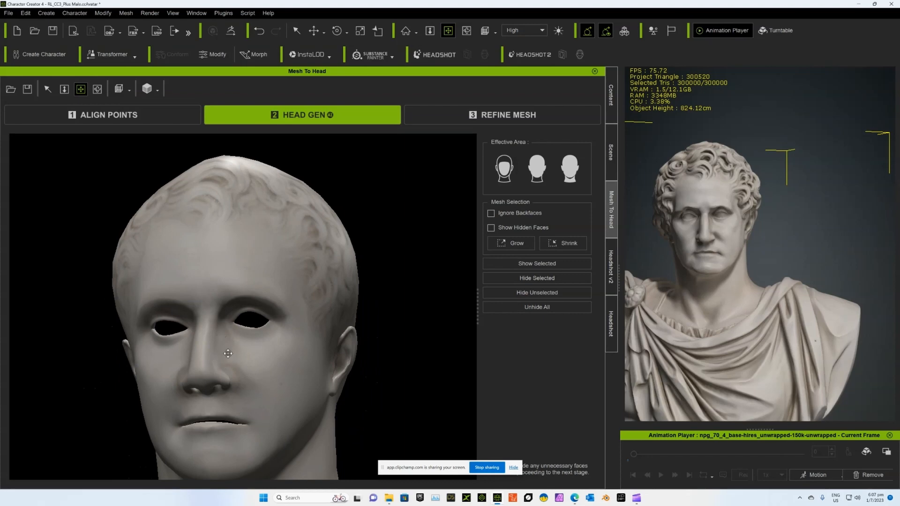
Step: Examine the generated face up close around the eyes, nose and mouth opening
middle_drag(226, 346, 256, 340)
scroll(251, 365, up, 2)
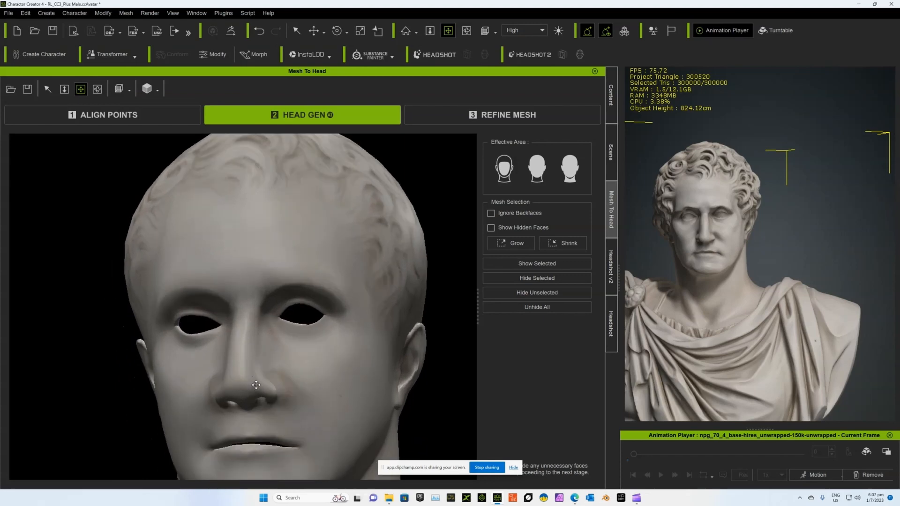
middle_drag(256, 385, 235, 330)
scroll(243, 358, up, 3)
scroll(272, 412, up, 4)
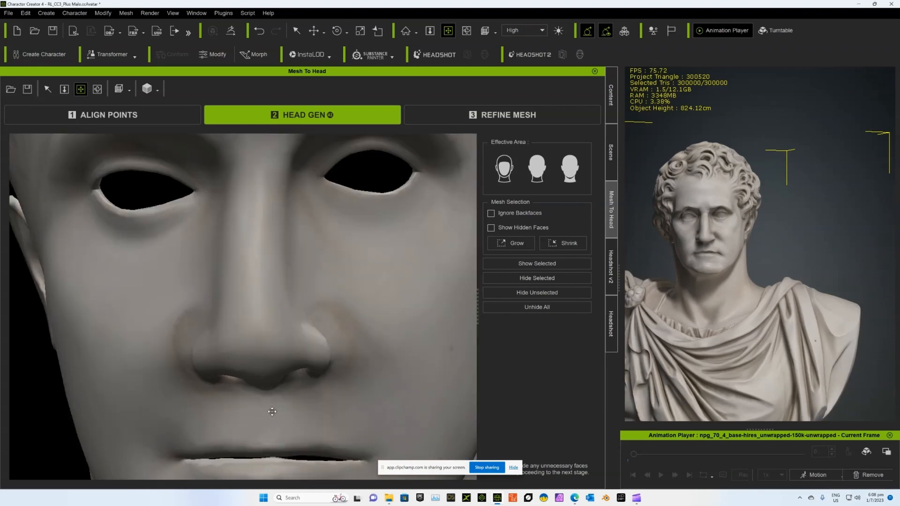
middle_drag(272, 412, 323, 323)
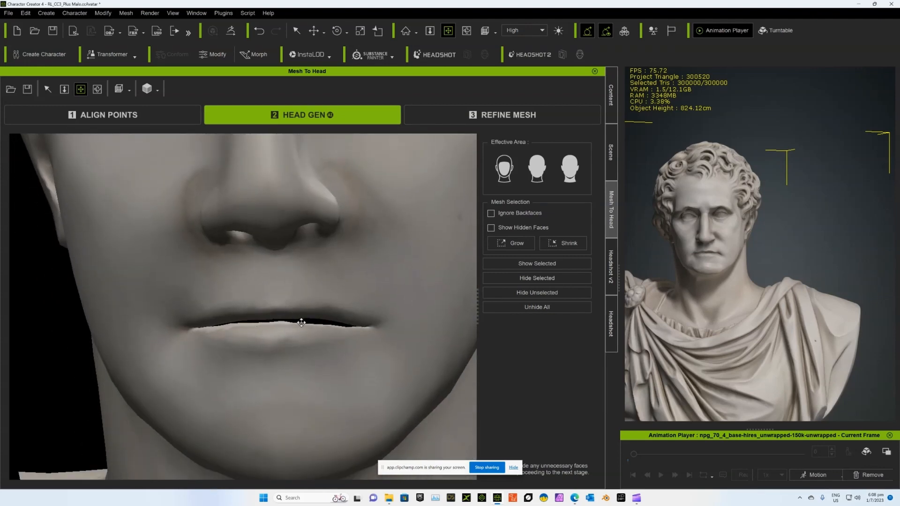
mouse_move(325, 324)
right_down()
mouse_move(196, 324)
mouse_move(329, 332)
right_up()
middle_drag(329, 332, 251, 325)
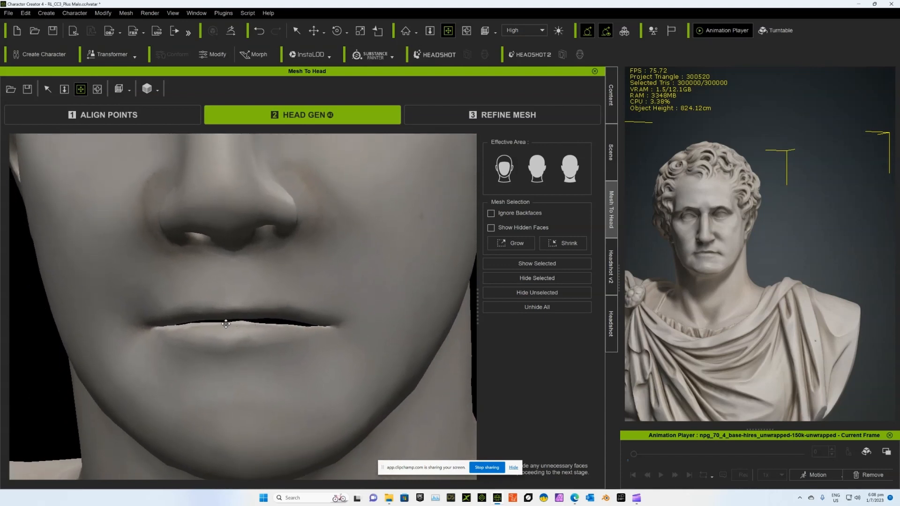
scroll(227, 320, down, 5)
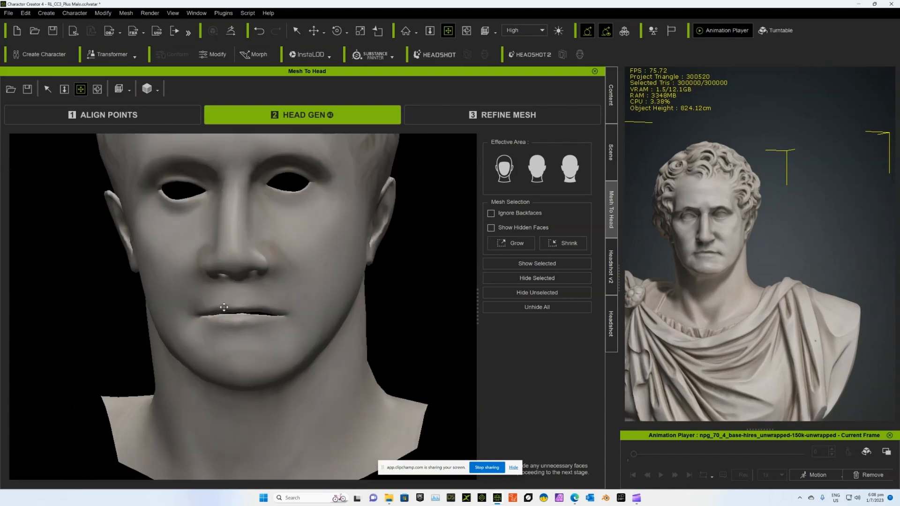
right_drag(224, 308, 392, 226)
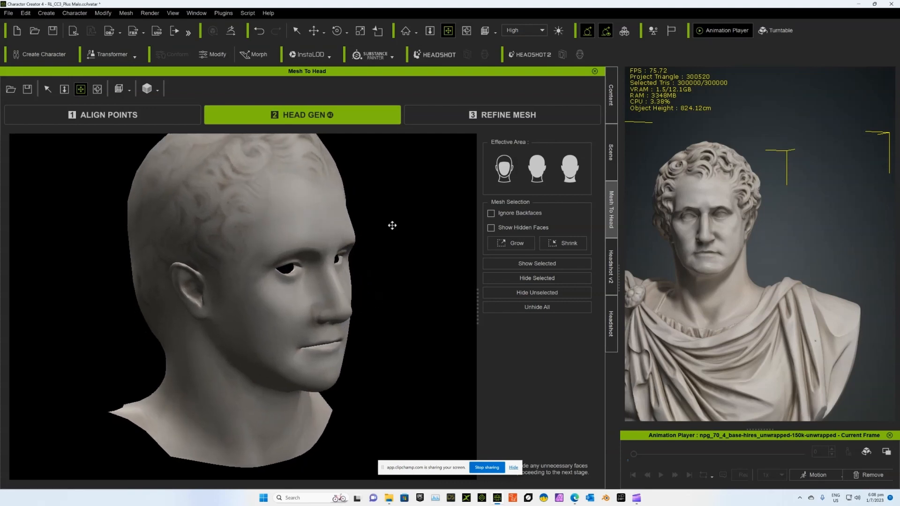
Step: Proceed to the Refine Mesh stage with the generated head overlaid on the bust
click(481, 117)
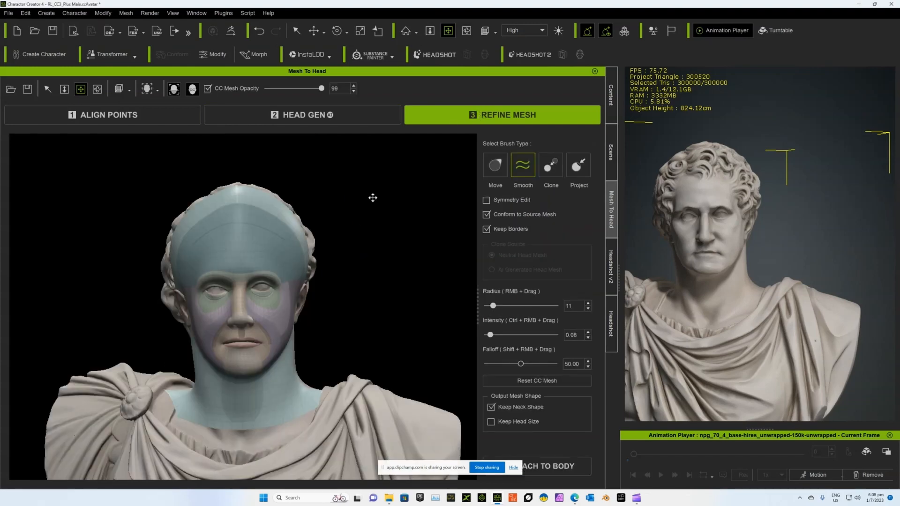
scroll(299, 309, up, 5)
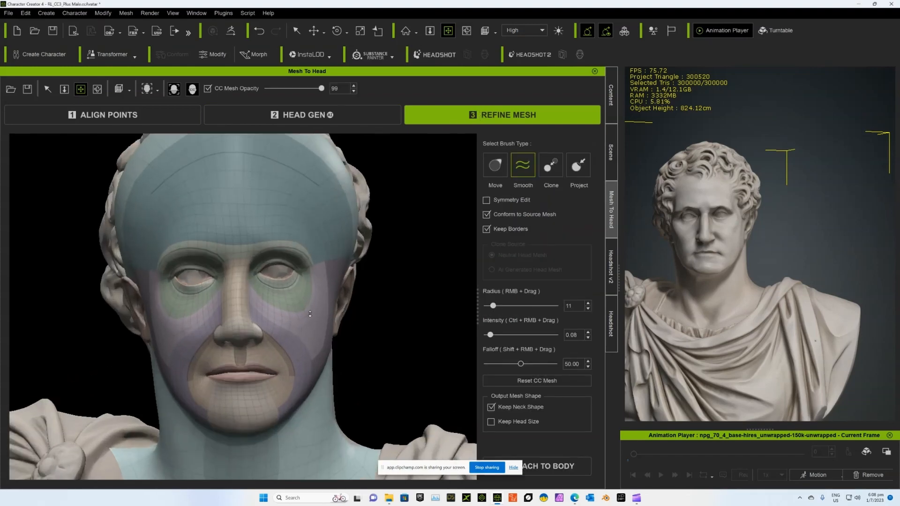
middle_drag(333, 289, 341, 295)
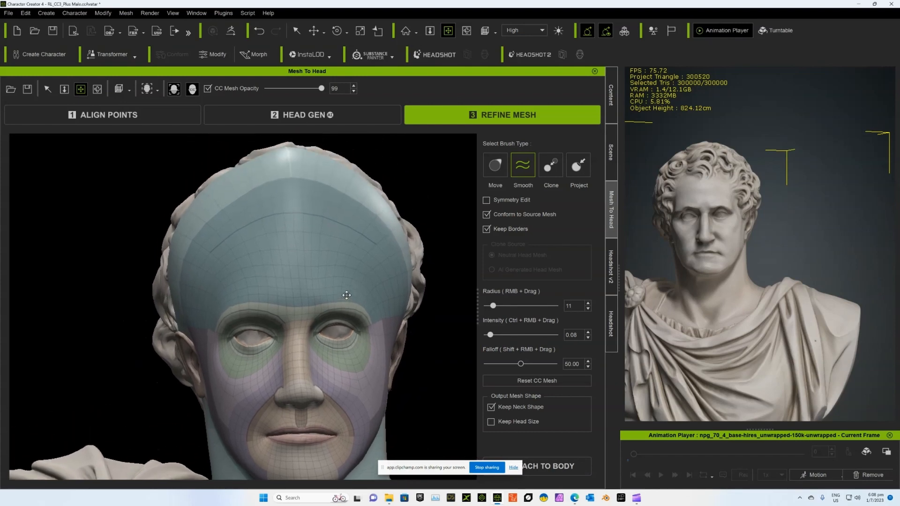
middle_drag(349, 241, 396, 266)
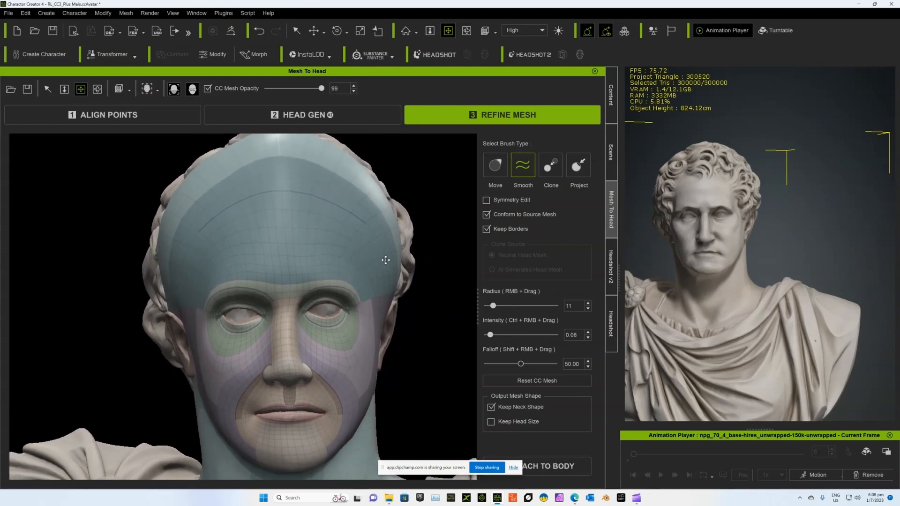
middle_drag(407, 264, 371, 259)
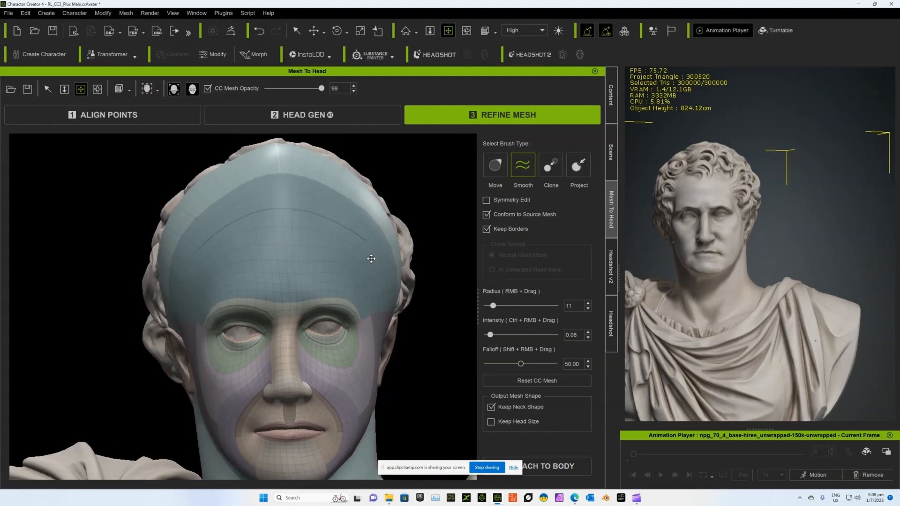
Step: Examine how the CC mesh fits the bust around the eyes, nose and lips
scroll(327, 327, up, 2)
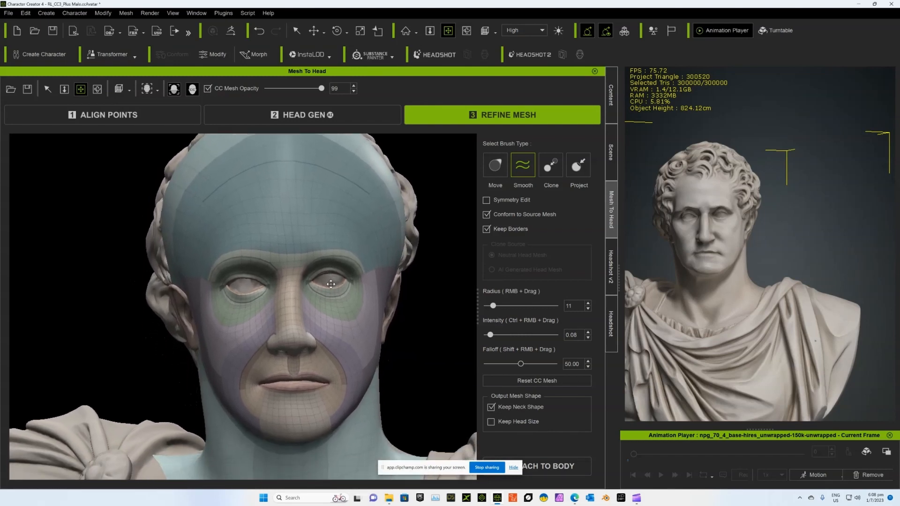
scroll(298, 345, up, 4)
scroll(271, 338, up, 3)
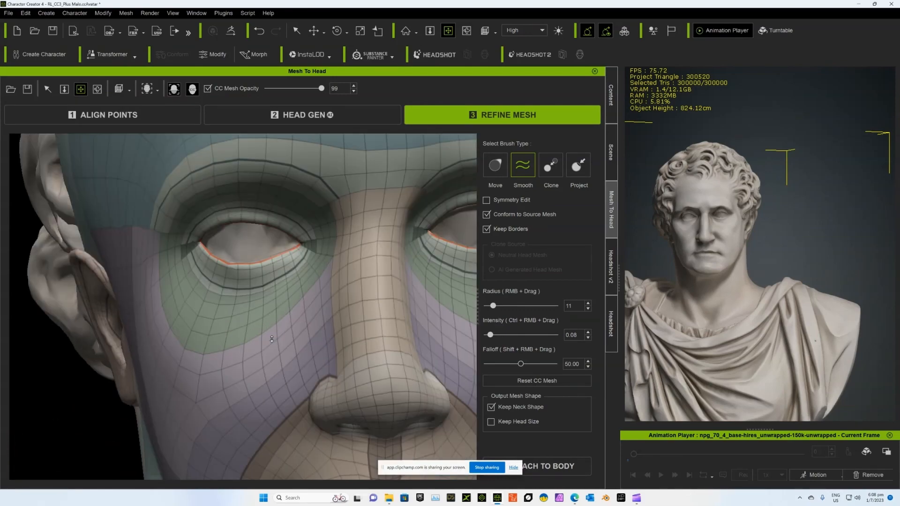
middle_drag(264, 307, 236, 305)
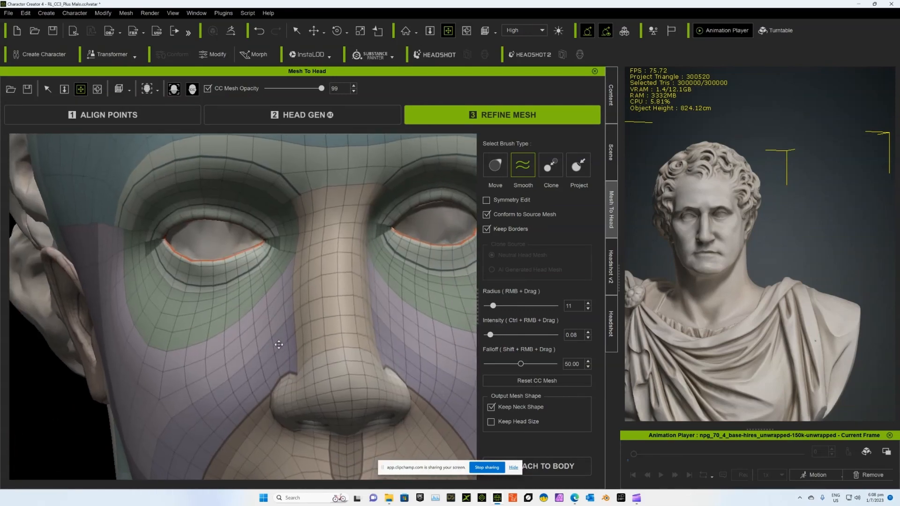
scroll(277, 329, up, 3)
scroll(286, 349, down, 5)
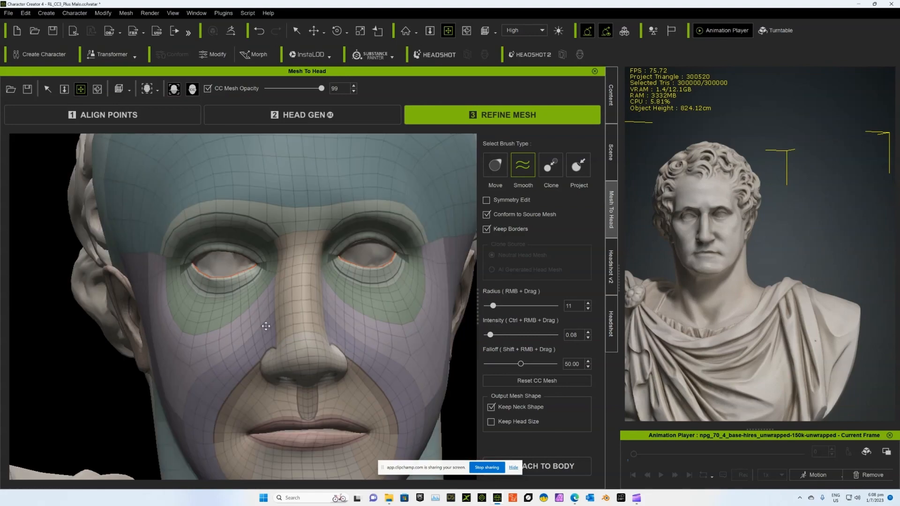
middle_drag(267, 333, 268, 276)
scroll(311, 373, up, 5)
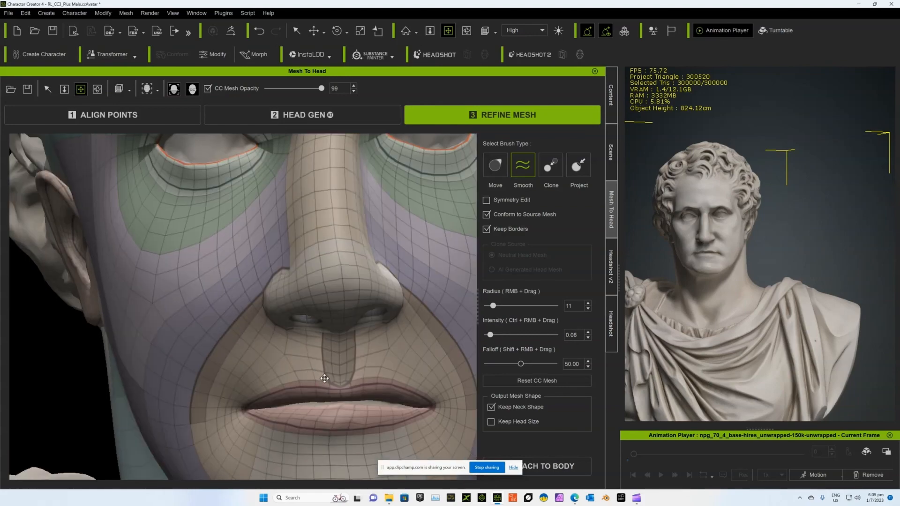
scroll(317, 363, up, 5)
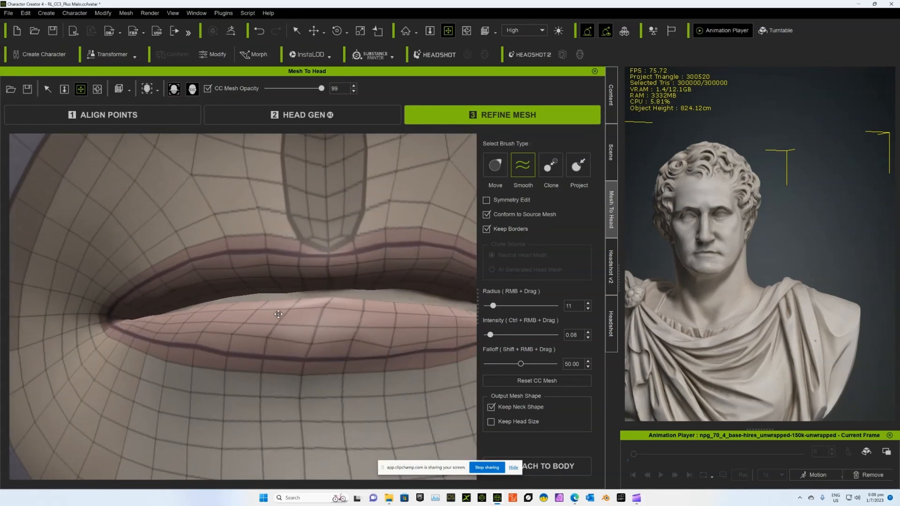
middle_drag(206, 316, 178, 327)
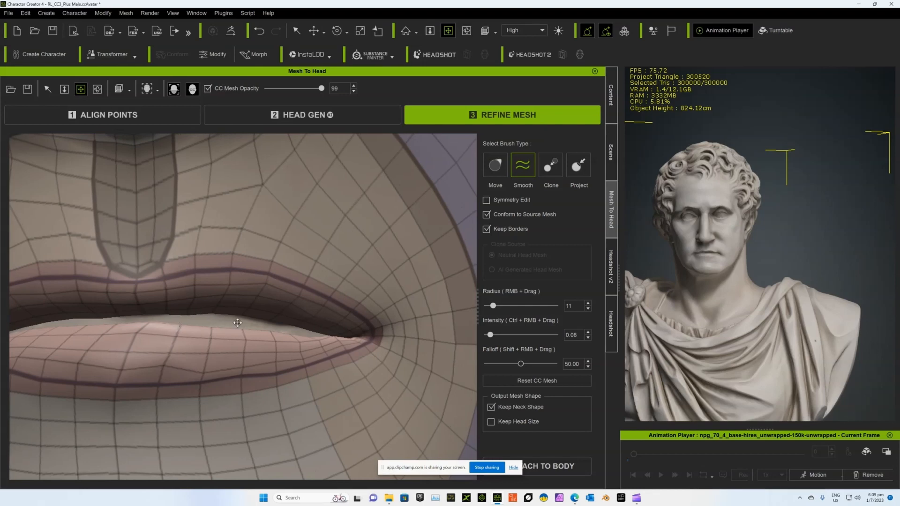
scroll(265, 352, down, 2)
scroll(267, 387, down, 1)
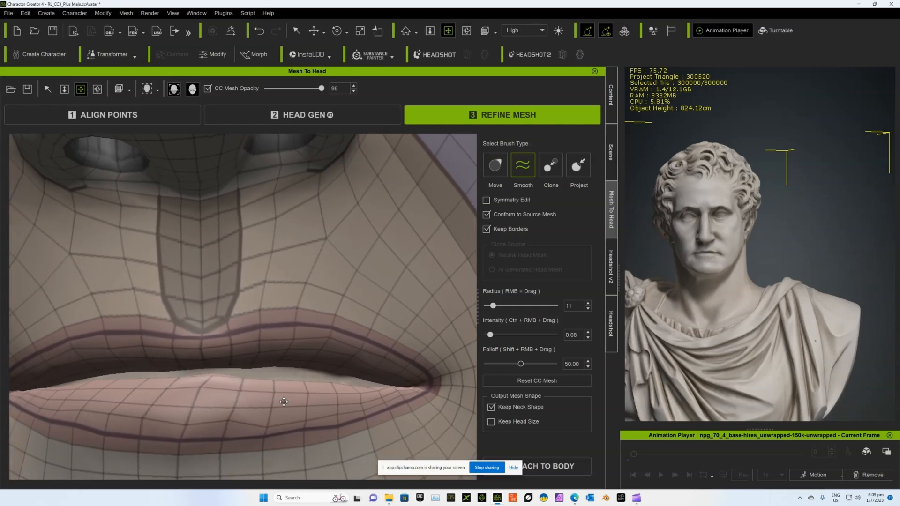
Step: Choose the Project brush for the gap between the lips and set its intensity to 0.54
key(1)
key(4)
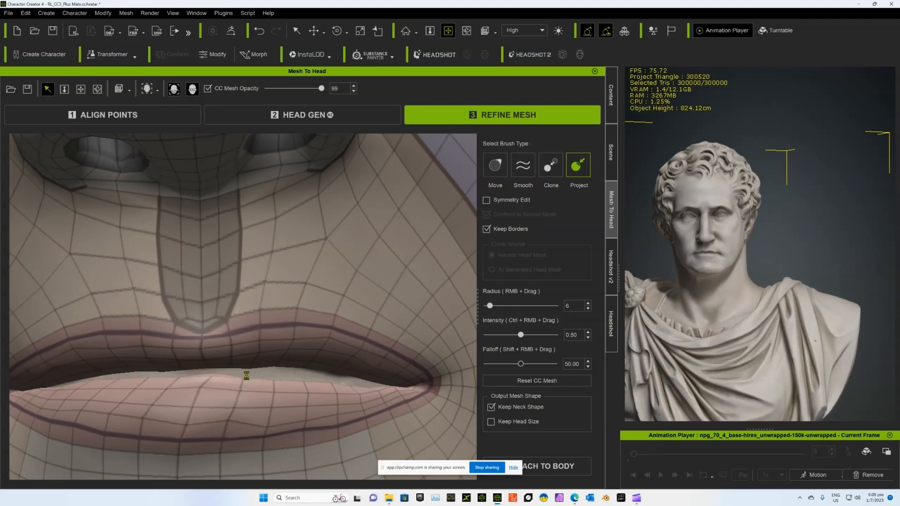
ctrl+right_drag(252, 379, 274, 381)
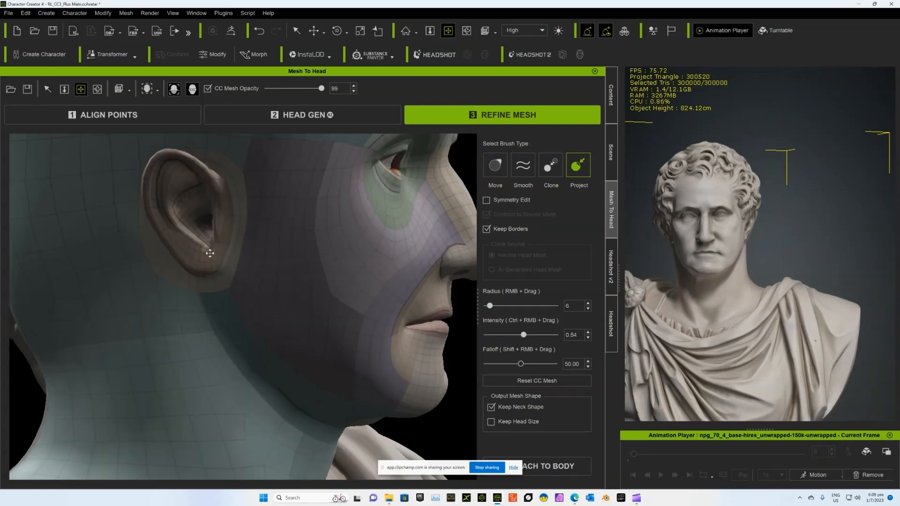
Step: Smooth the creased mesh at the notch above the ear lobe using the Smooth brush with radius 5
click(525, 166)
right_drag(216, 314, 207, 314)
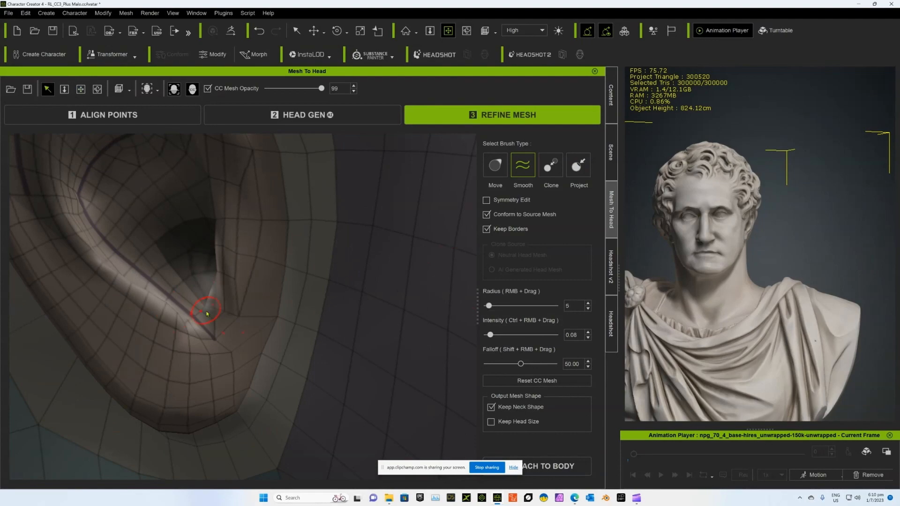
mouse_move(231, 322)
mouse_down()
mouse_move(206, 321)
mouse_move(221, 311)
mouse_up()
click(81, 89)
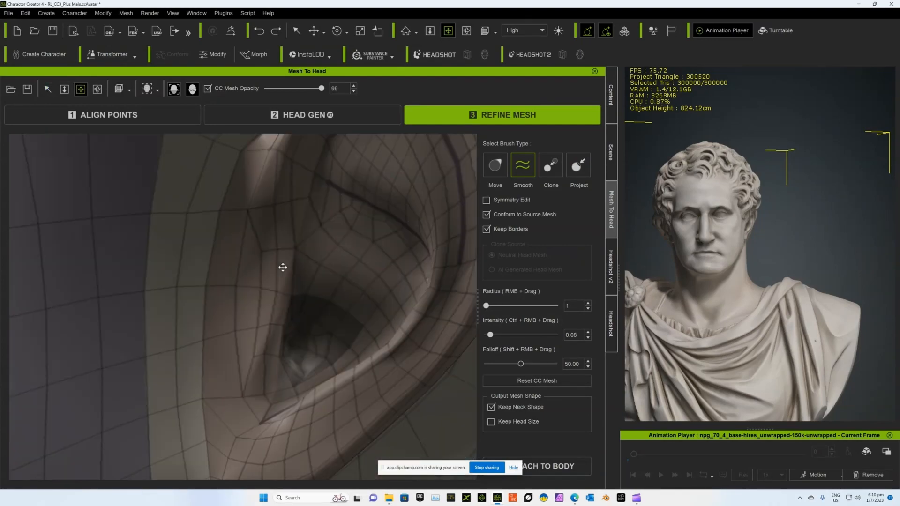
Step: Set the Smooth brush radius to 6 while working on the other ear
drag(488, 307, 490, 305)
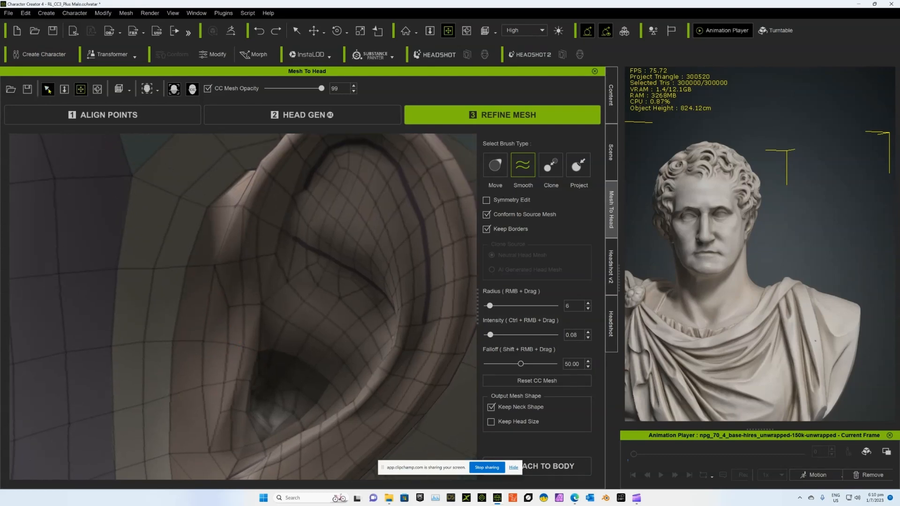
scroll(261, 221, down, 3)
middle_drag(261, 221, 282, 297)
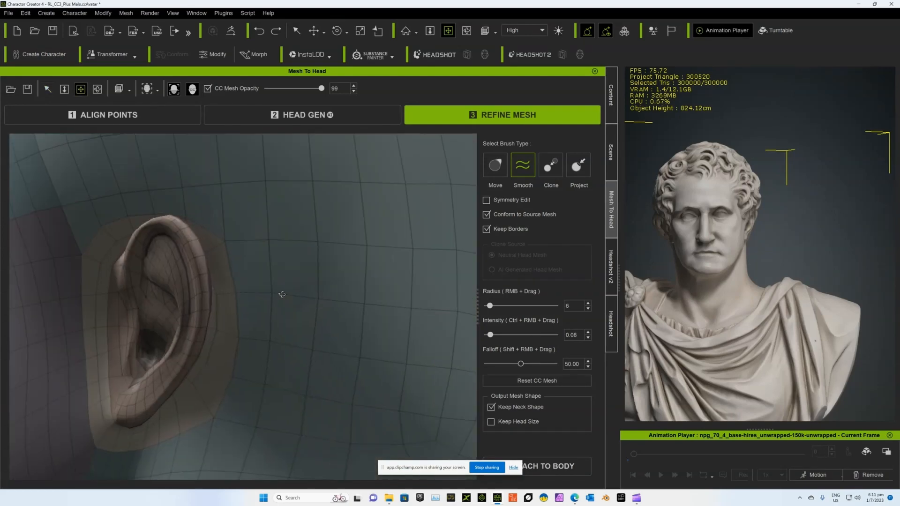
scroll(346, 261, up, 6)
Step: Attach the refined head to the character body and check the result around the ear
key(Home)
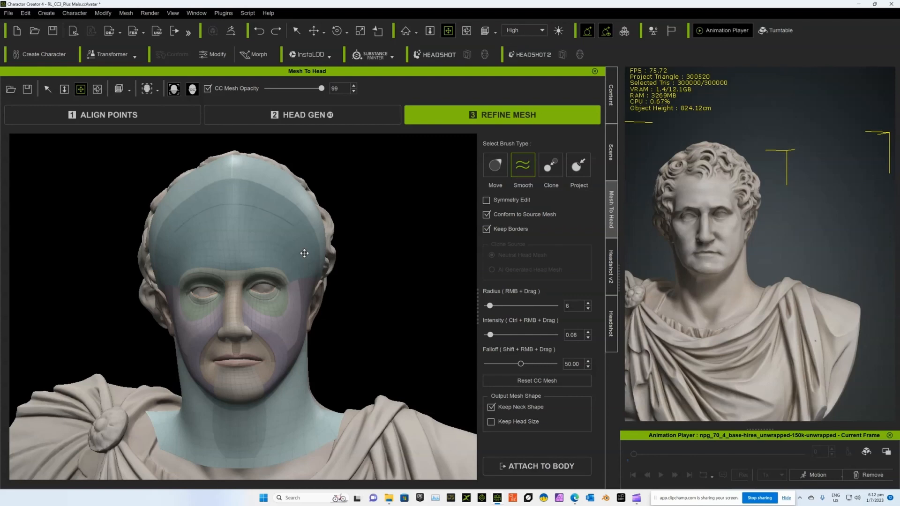
click(532, 468)
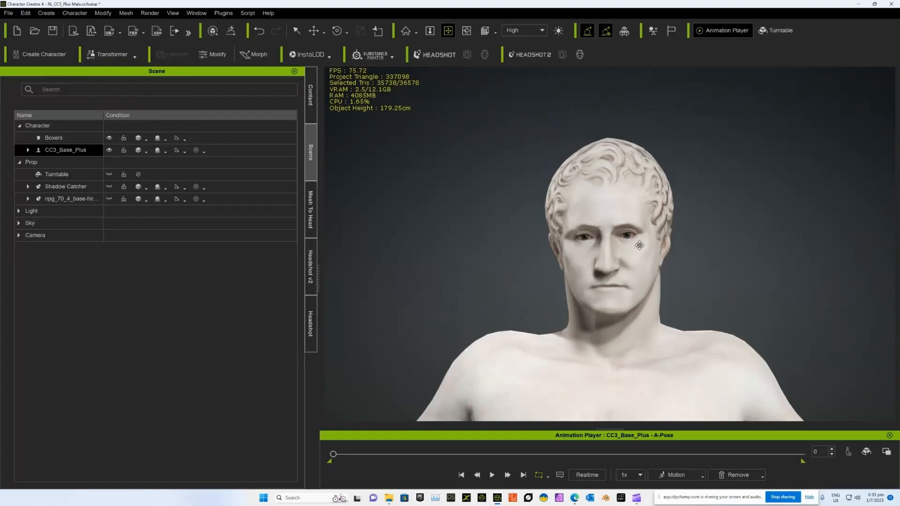
right_drag(639, 246, 656, 256)
scroll(657, 256, up, 5)
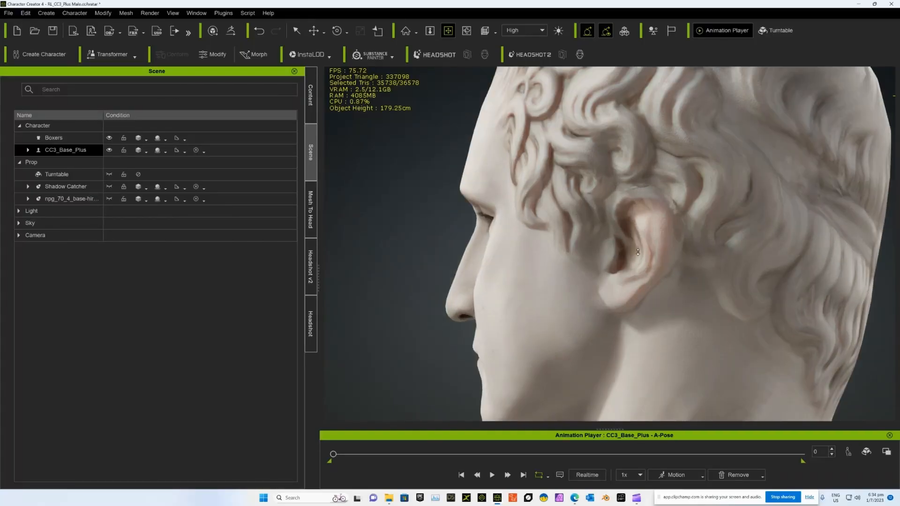
Step: Load the male Talk_M acting motion onto the character and run it
middle_drag(668, 234, 600, 223)
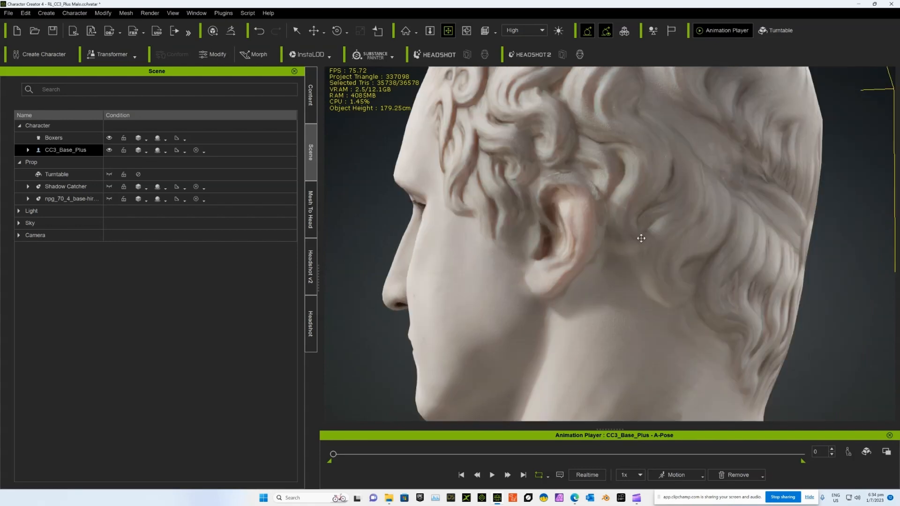
right_drag(563, 227, 537, 241)
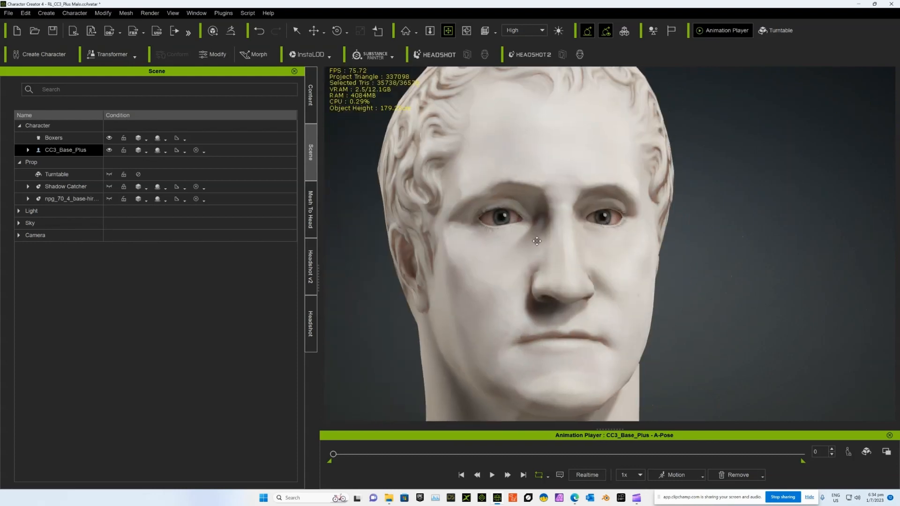
scroll(537, 241, down, 5)
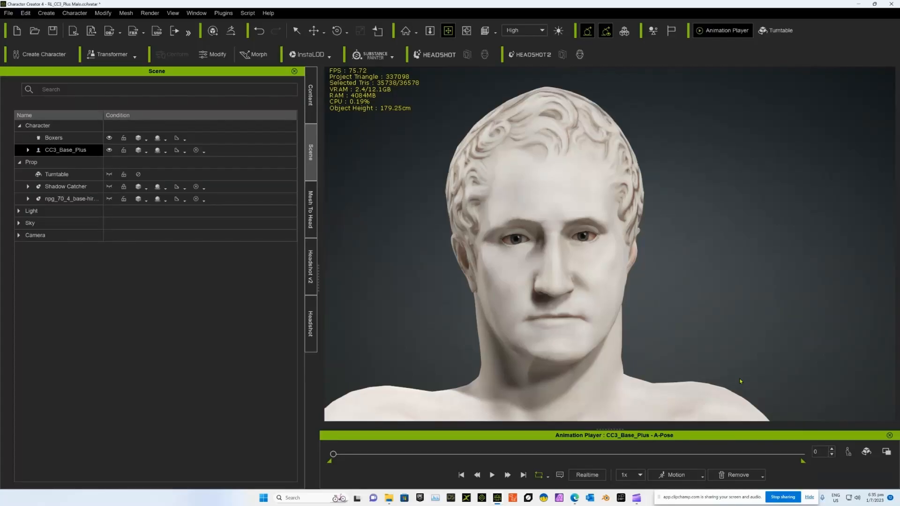
click(703, 475)
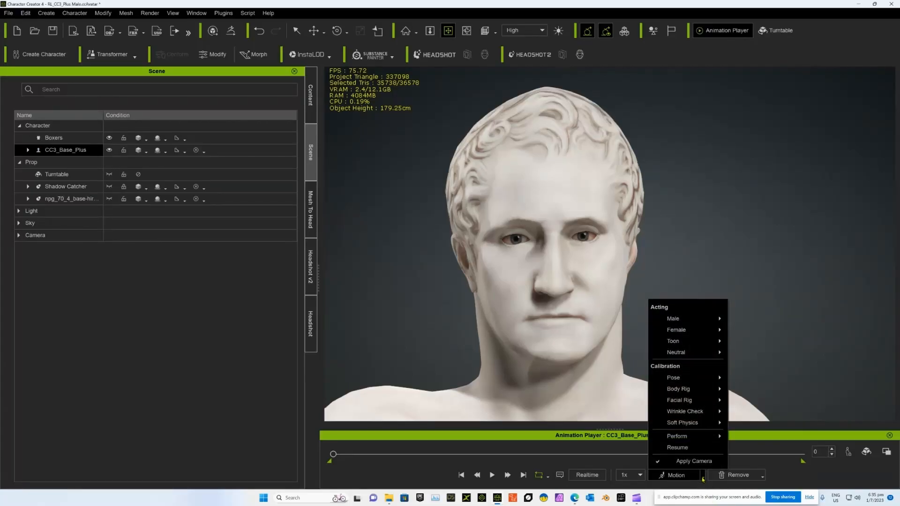
mouse_move(675, 320)
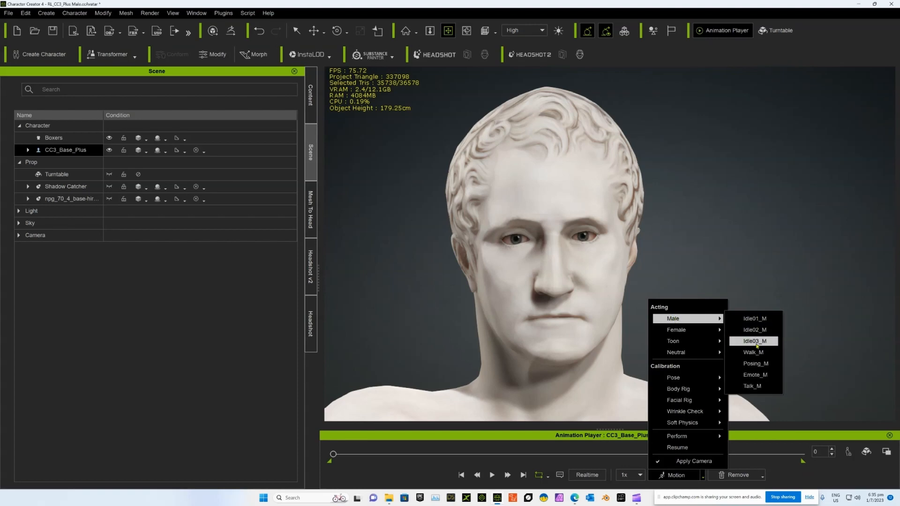
click(758, 386)
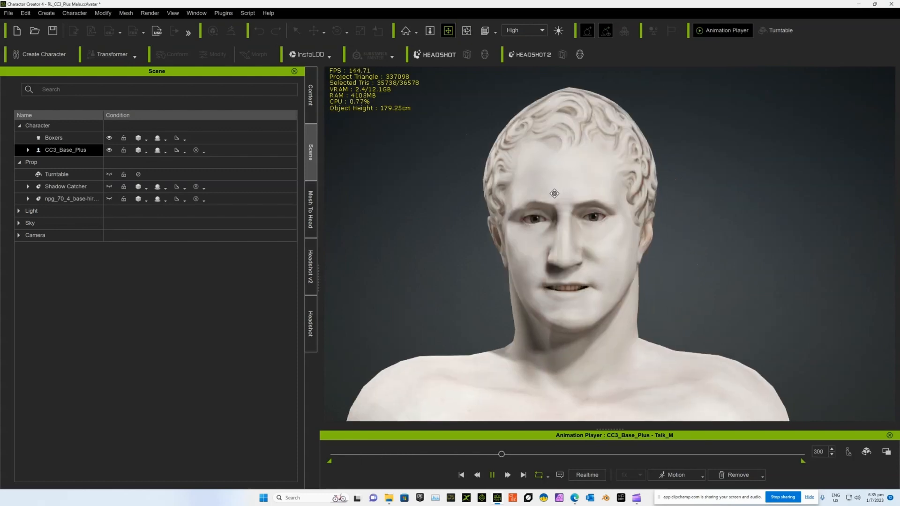
Step: Examine the mouth, teeth and nose up close and in profile during the Talk_M animation
right_drag(512, 262, 618, 284)
scroll(607, 267, up, 3)
scroll(617, 284, up, 2)
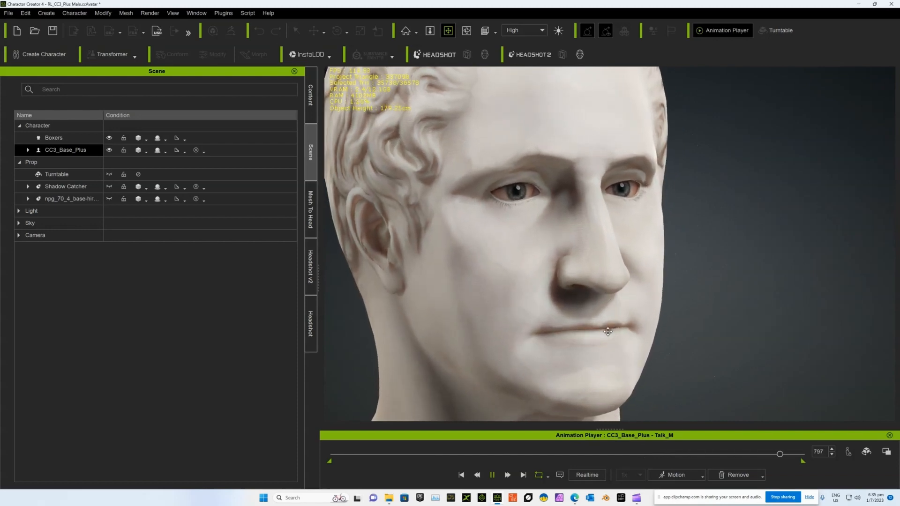
scroll(608, 332, up, 10)
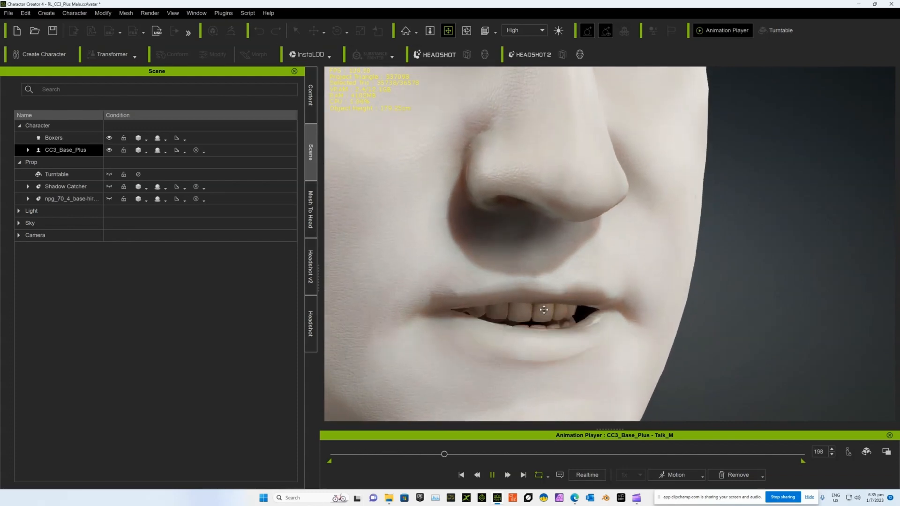
right_drag(539, 314, 569, 229)
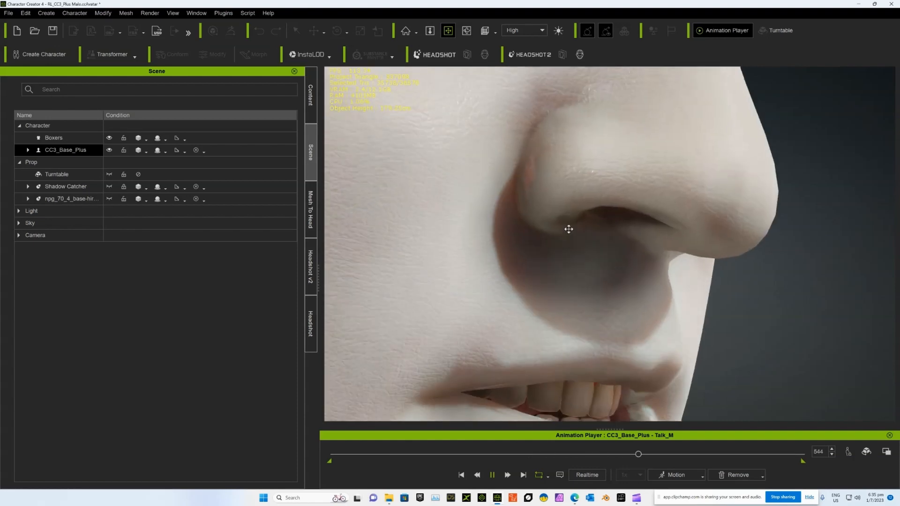
scroll(569, 229, down, 10)
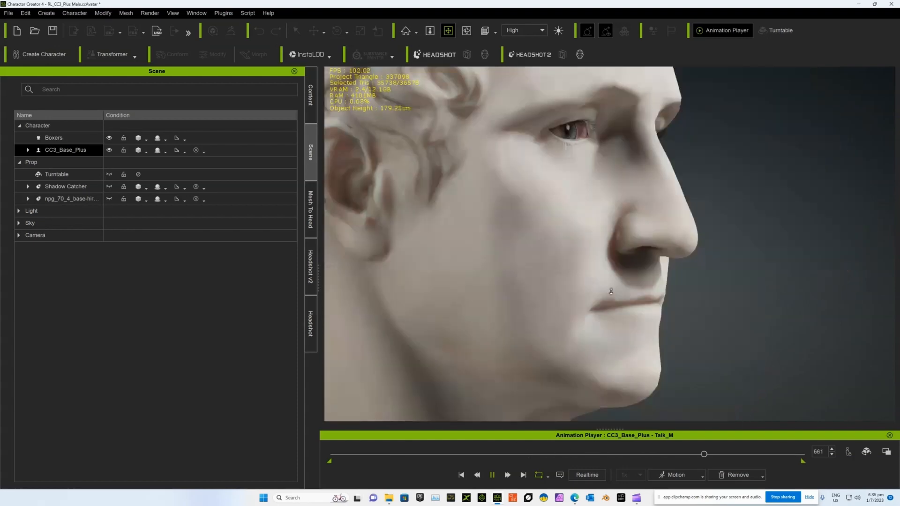
scroll(611, 291, down, 8)
right_drag(611, 291, 595, 263)
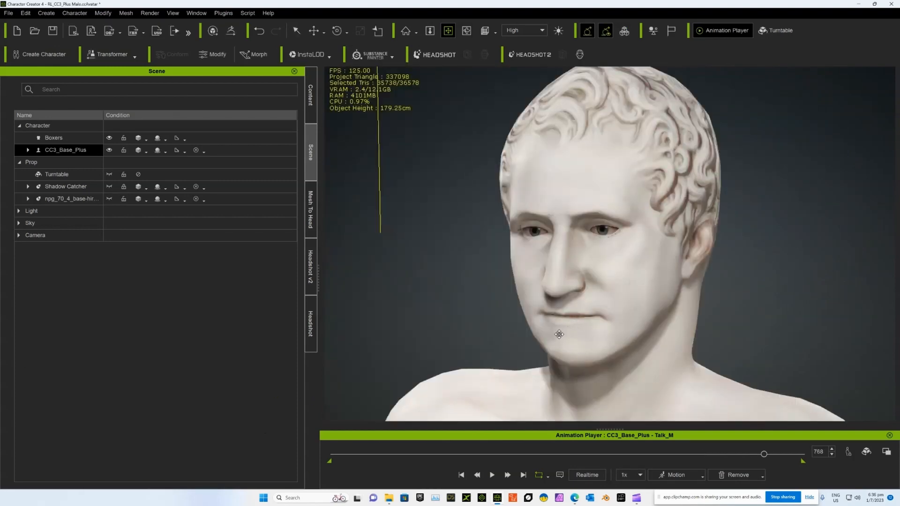
Step: Examine the lips and mouth corners from both sides of the face with the talking motion stopped
scroll(559, 334, up, 3)
right_drag(559, 340, 475, 304)
scroll(455, 303, up, 2)
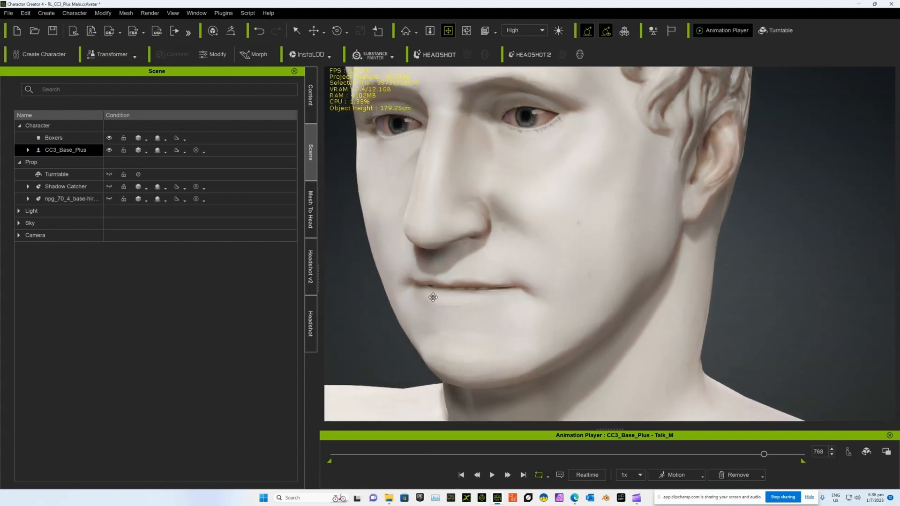
middle_drag(433, 297, 456, 301)
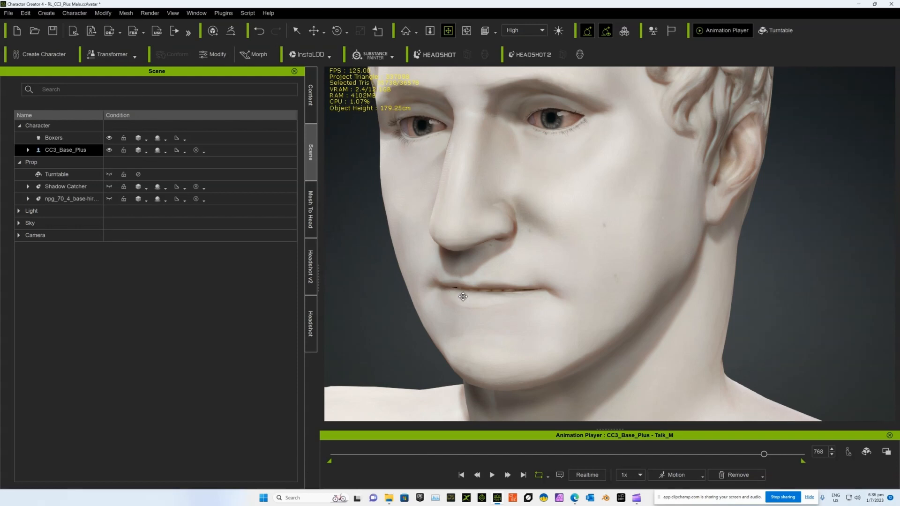
middle_drag(443, 296, 458, 298)
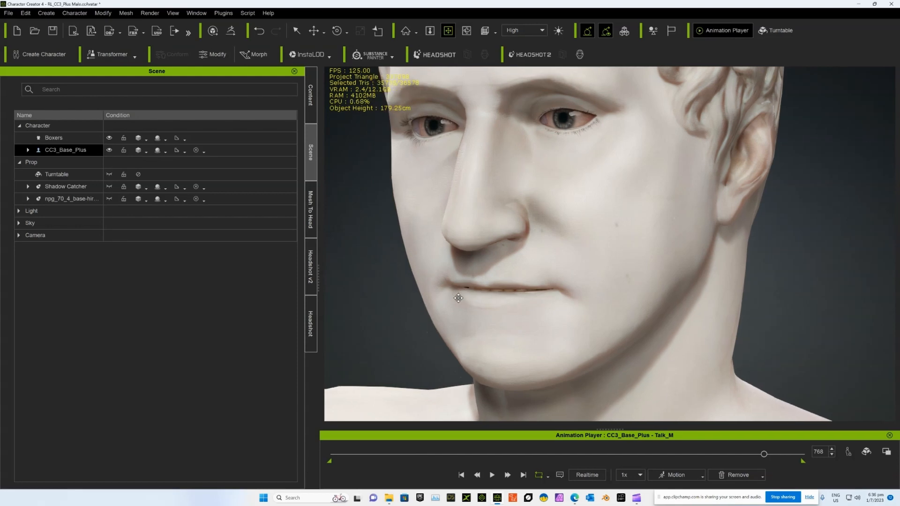
right_drag(461, 298, 581, 315)
scroll(521, 288, down, 3)
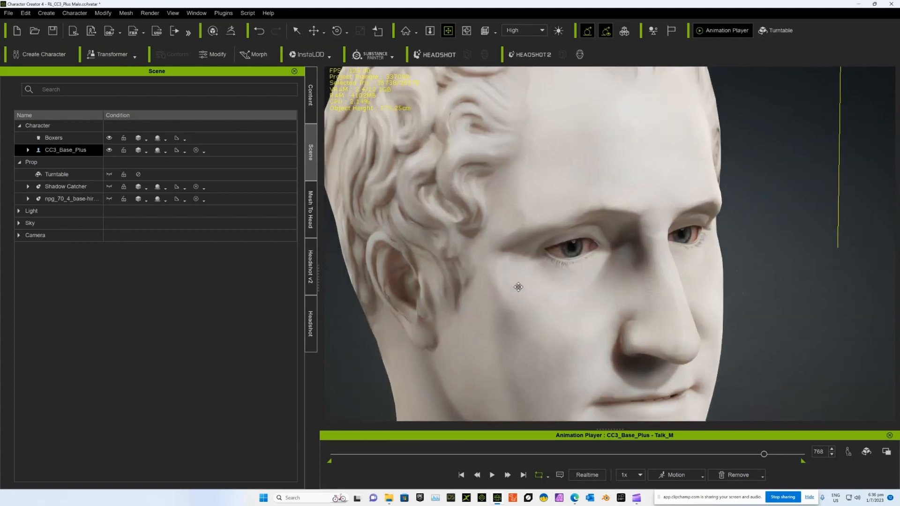
Step: Examine the sculpted hair, the ear, and the shaded area beneath the nose from several angles
right_drag(494, 273, 519, 247)
scroll(535, 225, up, 3)
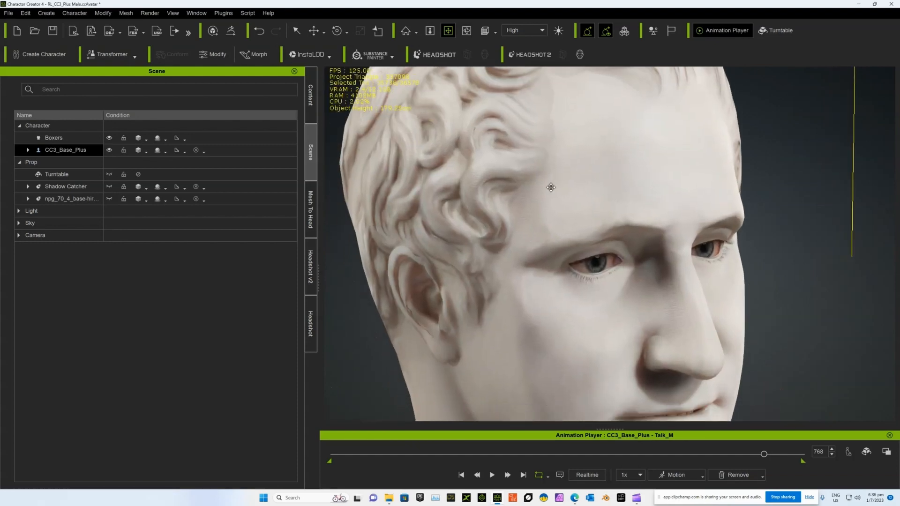
right_drag(551, 188, 536, 231)
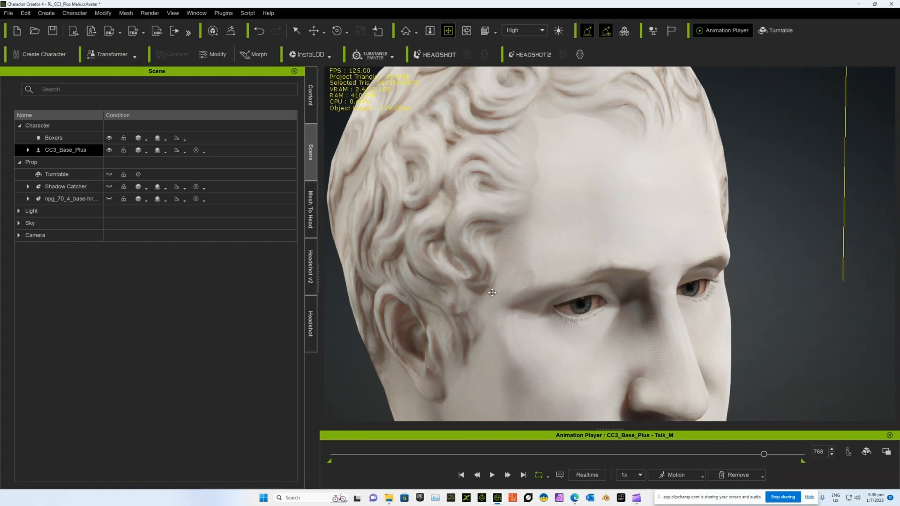
right_drag(492, 293, 488, 259)
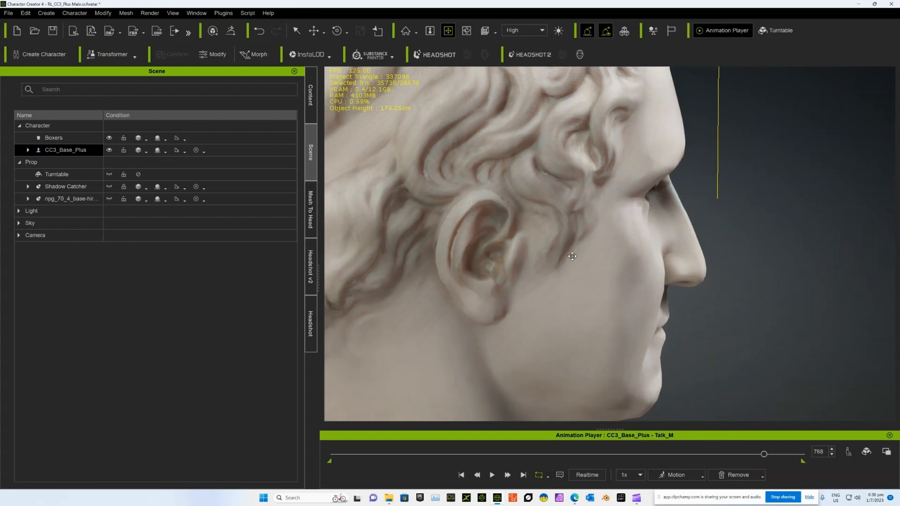
right_drag(572, 257, 394, 225)
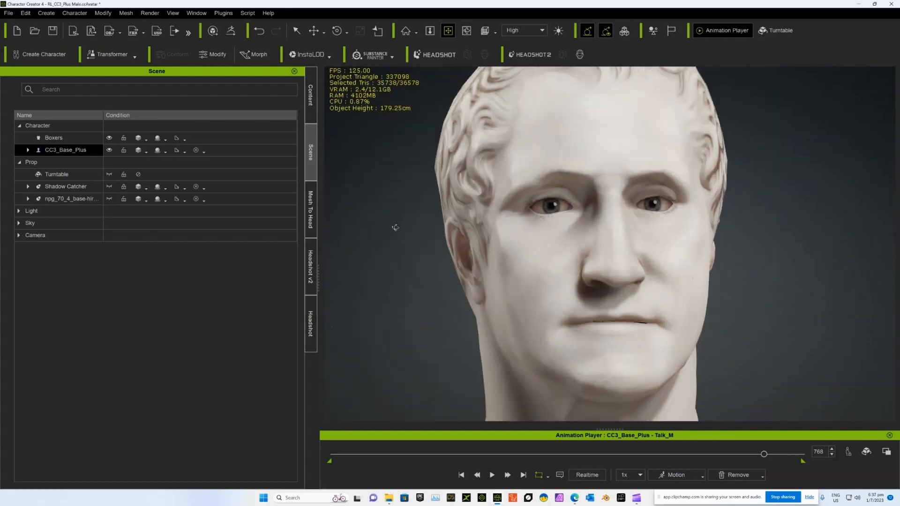
scroll(565, 227, up, 1)
middle_drag(564, 227, 553, 233)
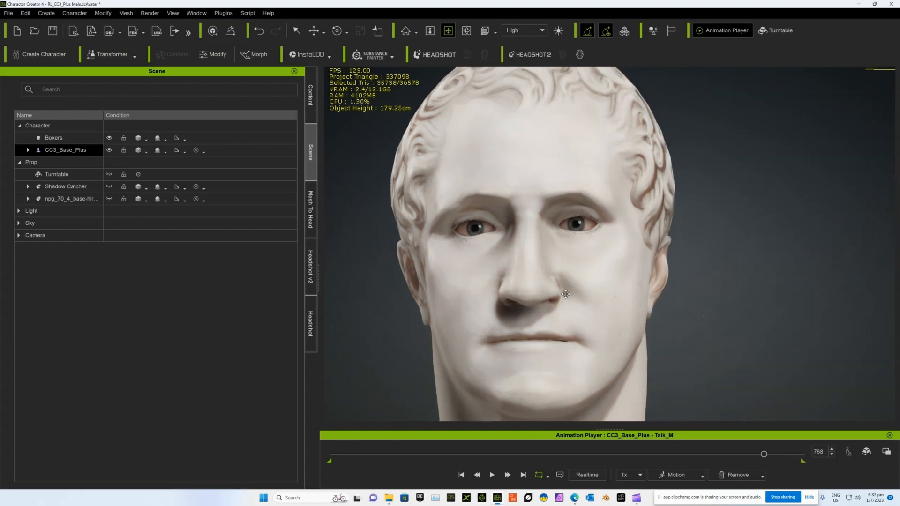
scroll(565, 294, up, 6)
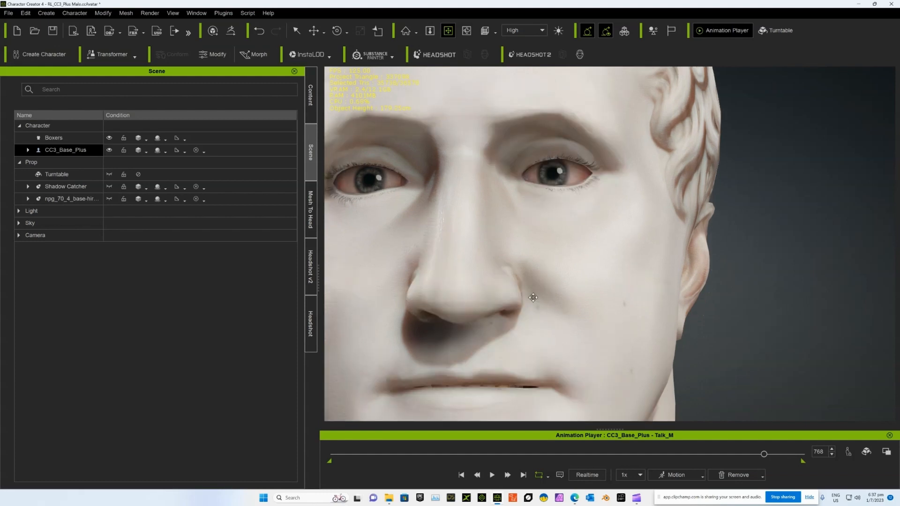
middle_drag(533, 298, 434, 320)
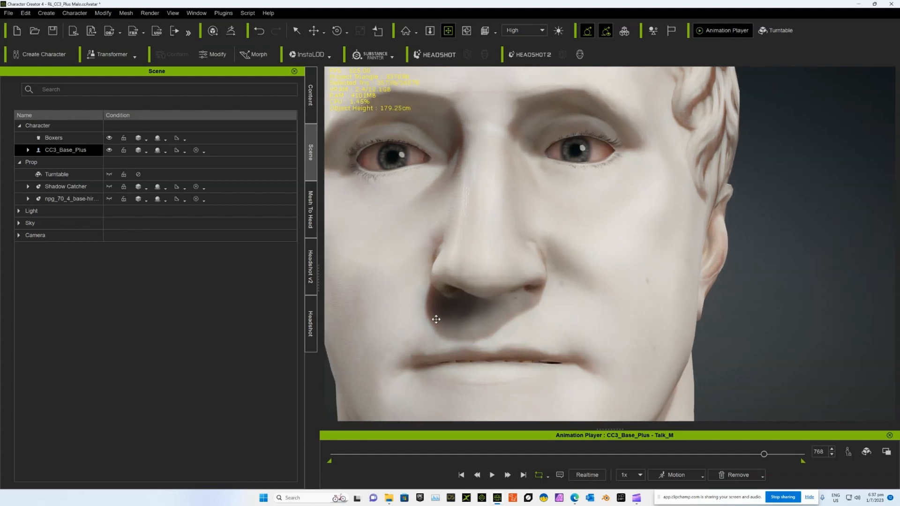
right_drag(436, 320, 573, 321)
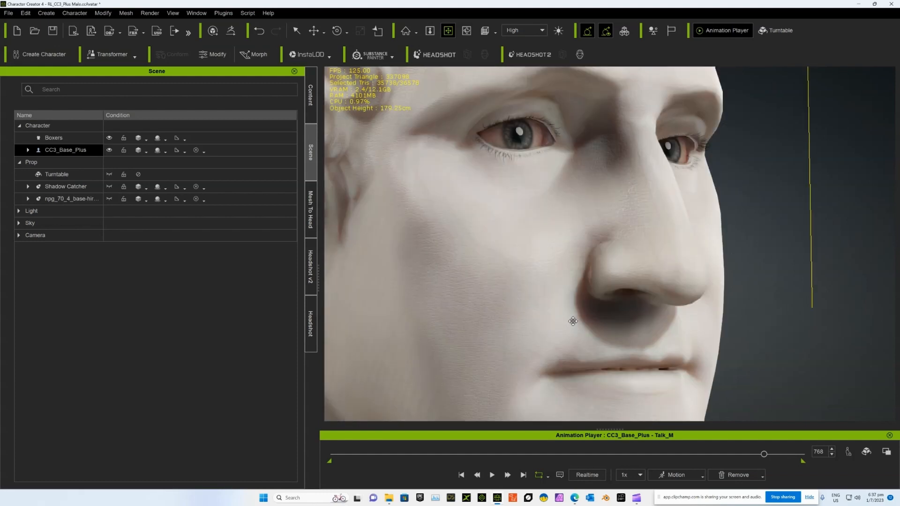
middle_drag(573, 321, 557, 291)
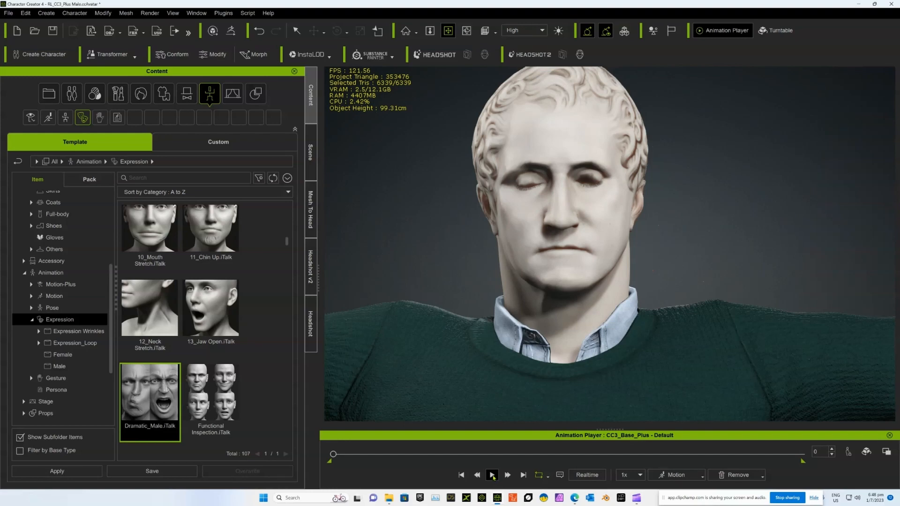
Step: Play the Dramatic_Male expression on the clothed character and check the facial deformation from the front and sides
click(492, 476)
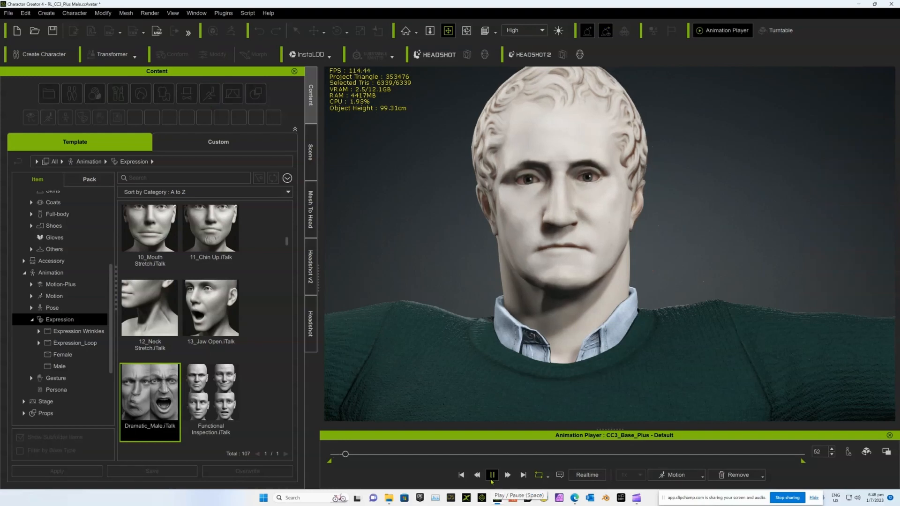
scroll(569, 301, up, 5)
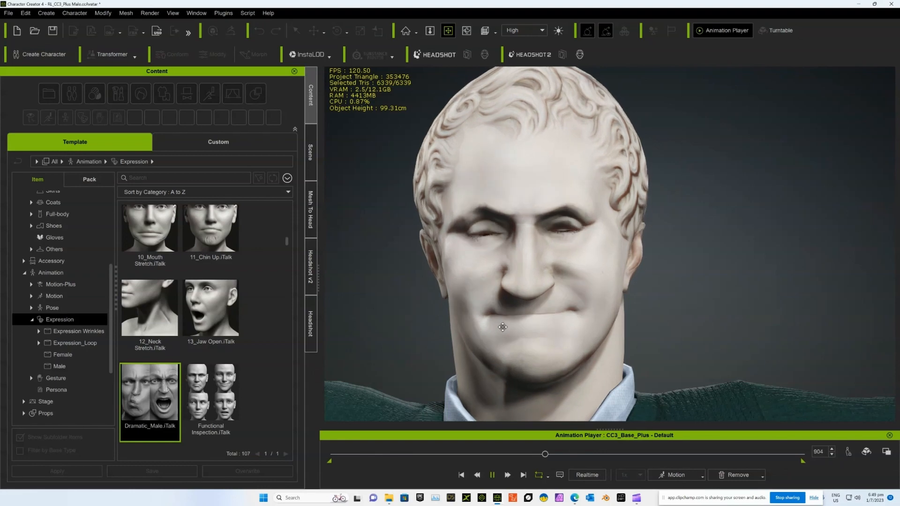
right_drag(472, 311, 412, 309)
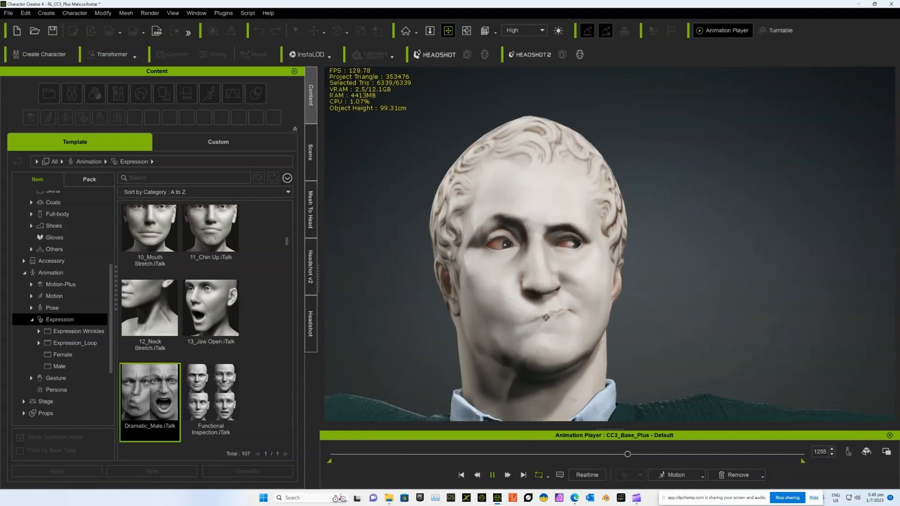
right_drag(546, 318, 412, 319)
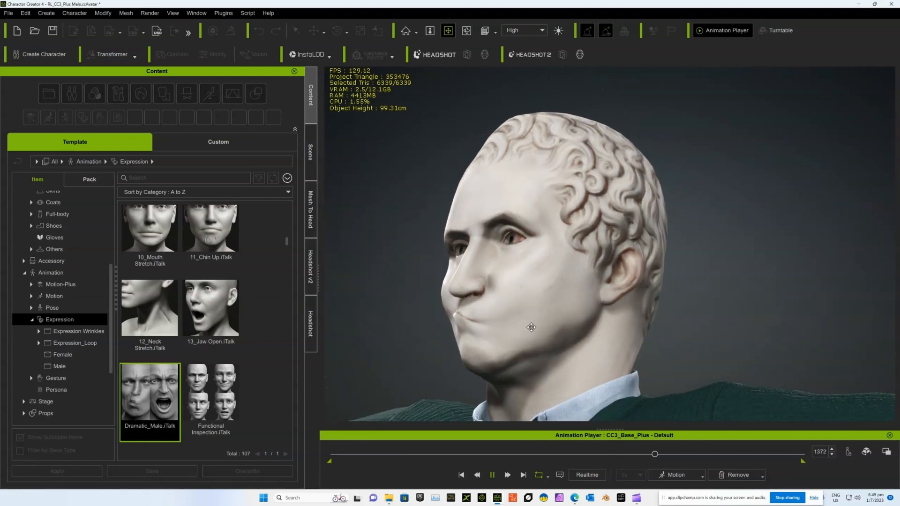
right_drag(519, 326, 593, 338)
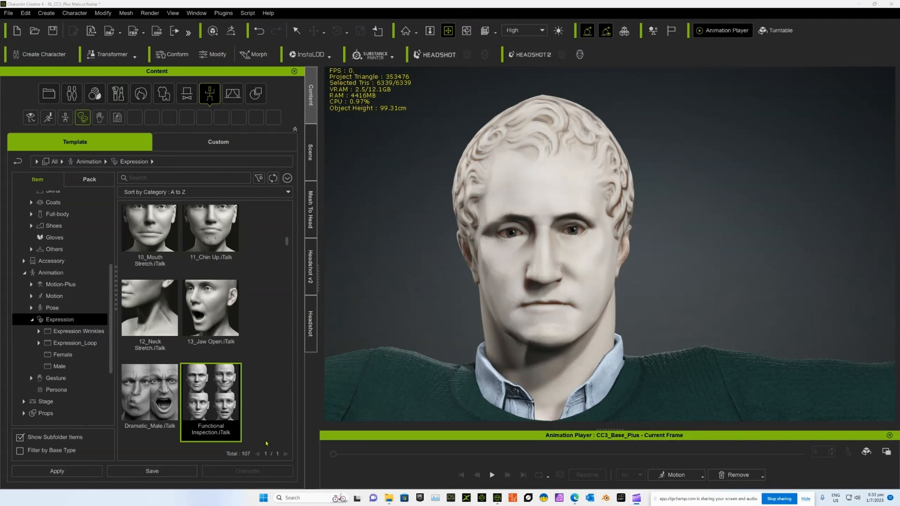
Step: Apply the Functional Inspection.iTalk expression to the character and play it with the face in close-up
double_click(215, 431)
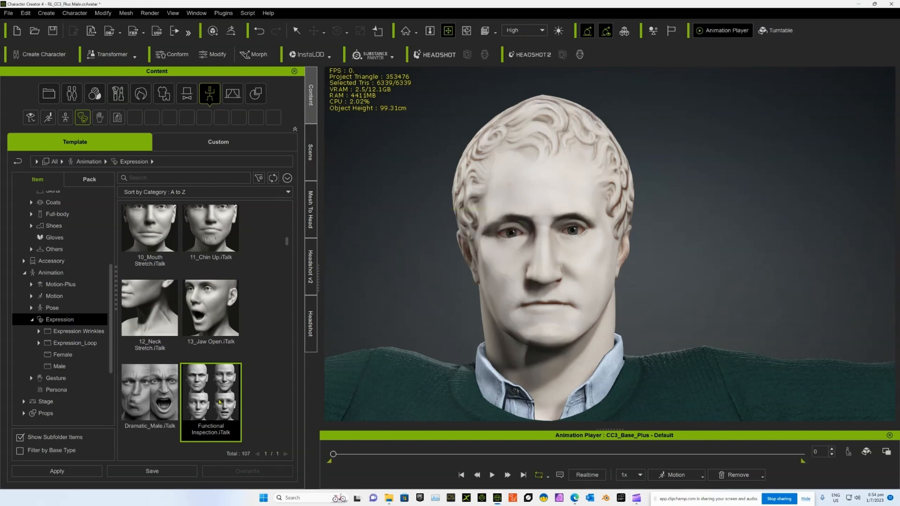
click(492, 476)
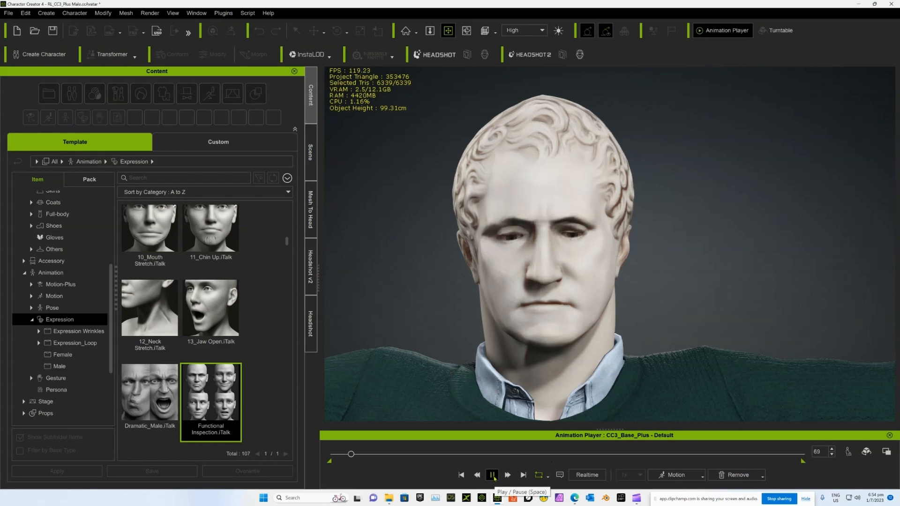
scroll(575, 295, up, 3)
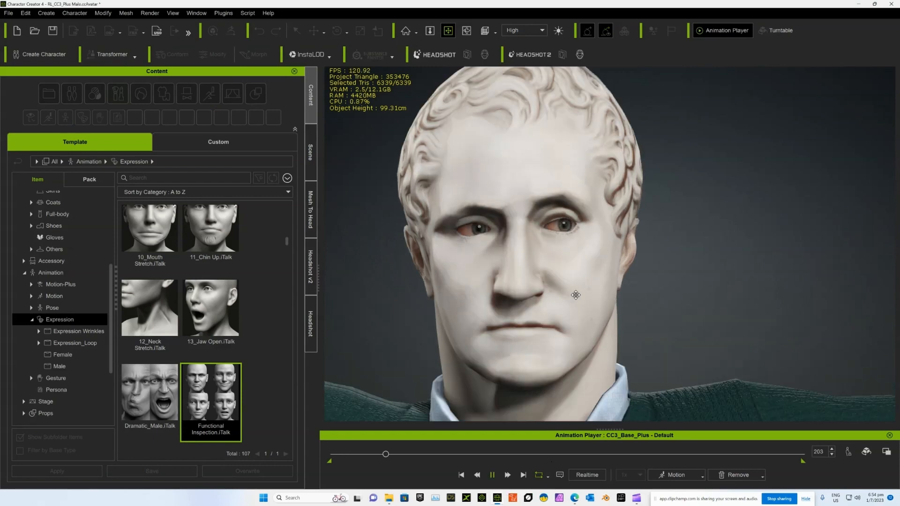